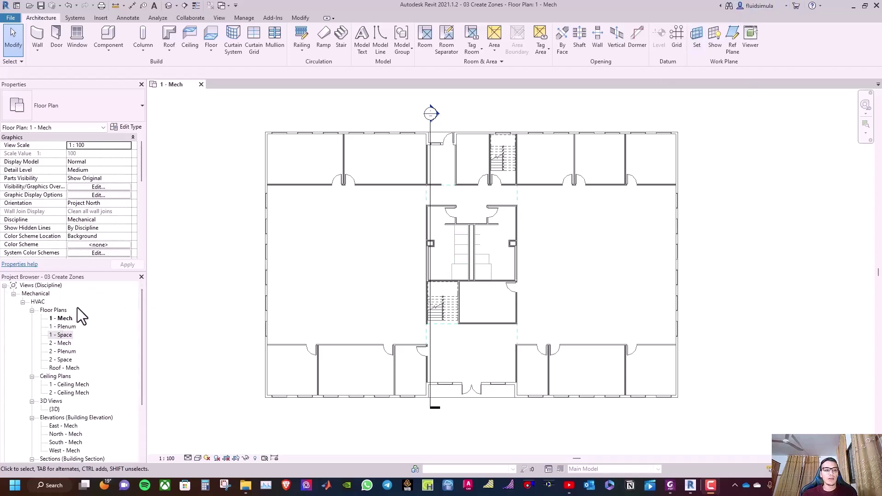
Open the 1 - Space floor plan from Mechanical > HVAC > Floor Plans in the Project Browser.
{"action": "double_click", "coordinate": [65, 335]}
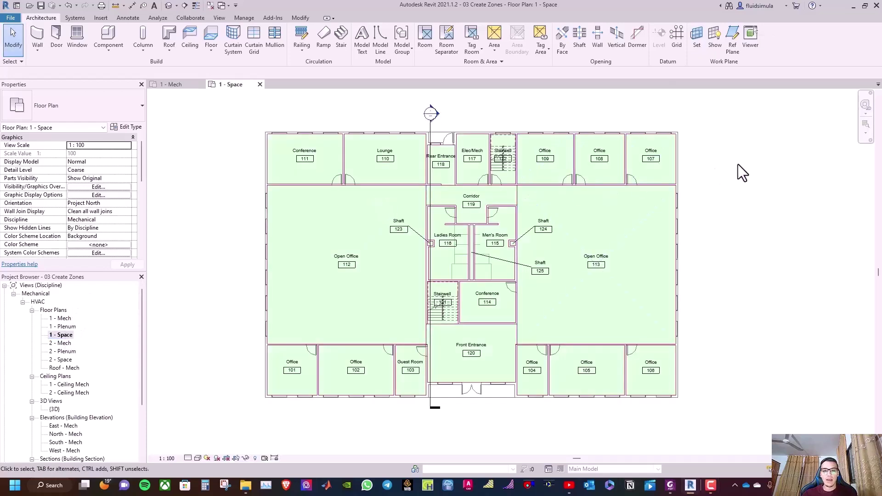
Turn on HVAC Zones Interior Fill and Reference Lines in the view's visibility settings.
{"action": "key", "text": "v"}
{"action": "key", "text": "v"}
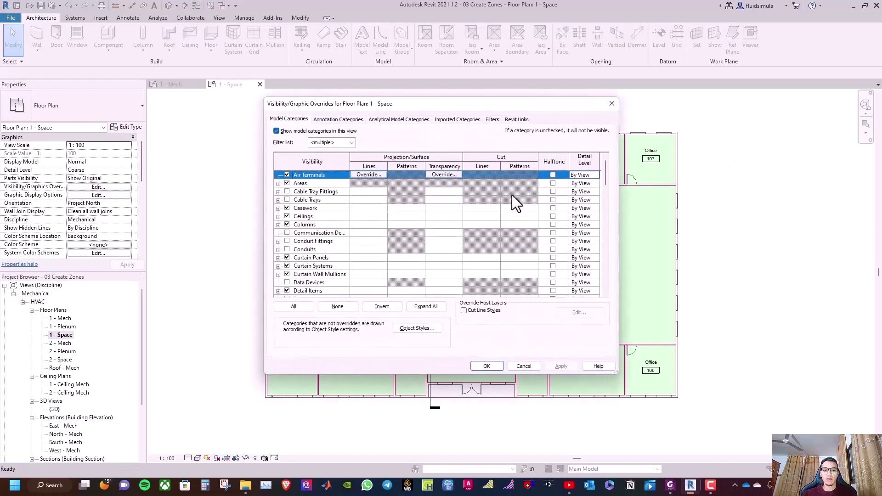
{"action": "scroll", "coordinate": [335, 211], "scroll_direction": "down", "scroll_amount": 8}
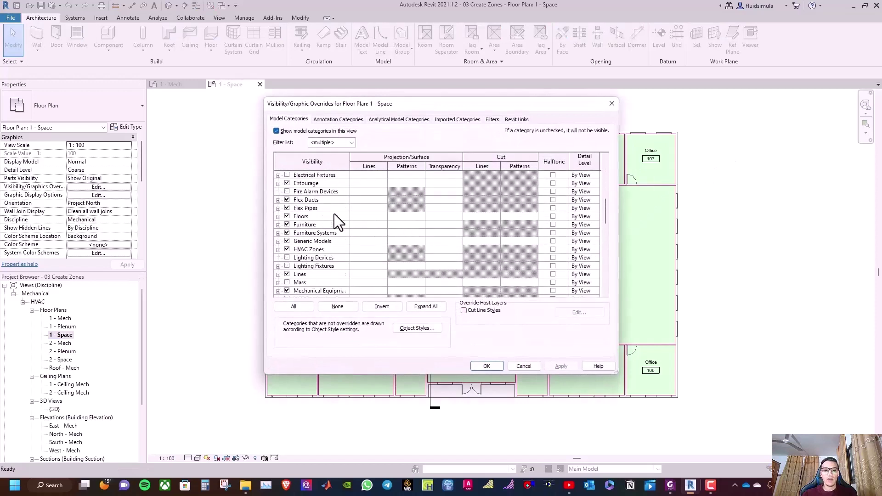
{"action": "scroll", "coordinate": [334, 214], "scroll_direction": "down", "scroll_amount": 1}
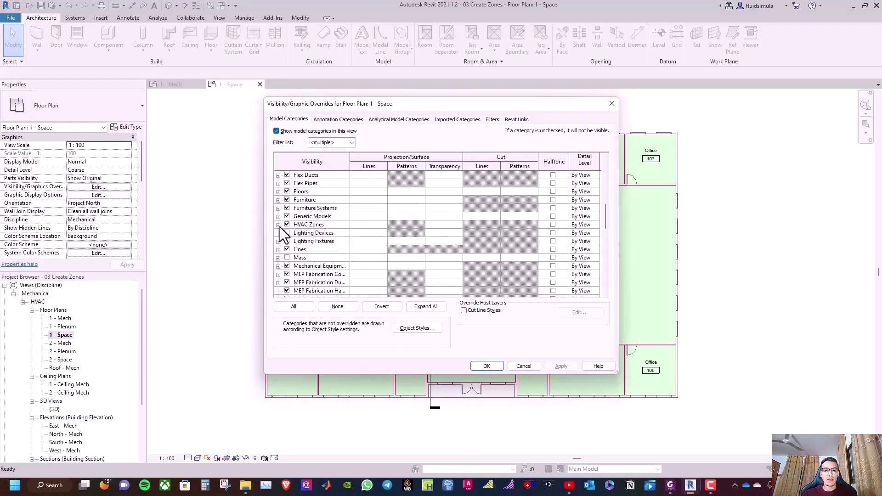
{"action": "left_click", "coordinate": [278, 225]}
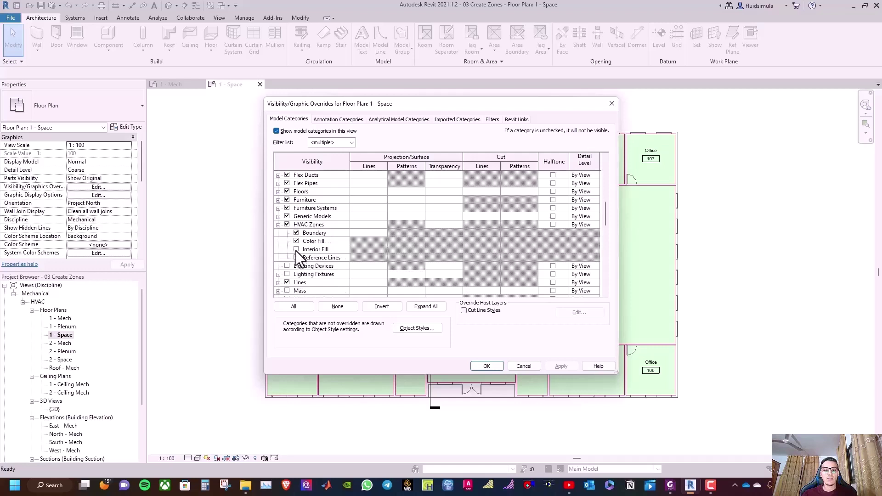
{"action": "left_click", "coordinate": [296, 249]}
{"action": "left_click", "coordinate": [296, 258]}
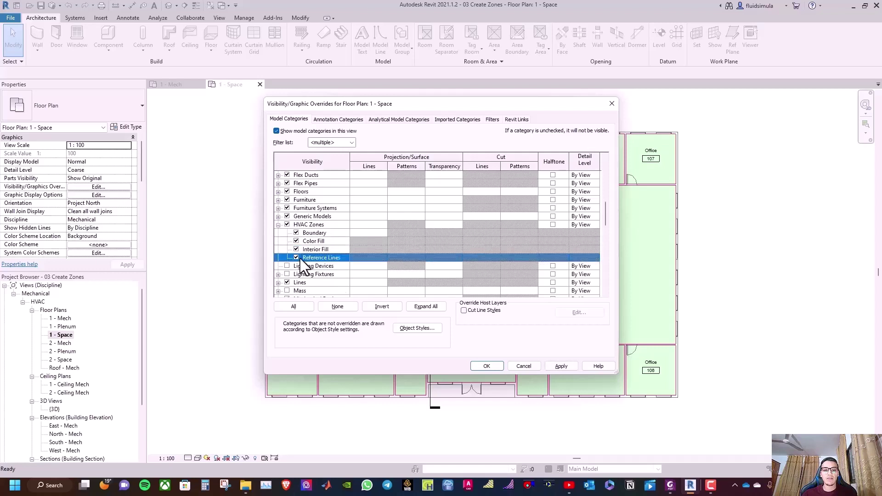
{"action": "left_click", "coordinate": [487, 366]}
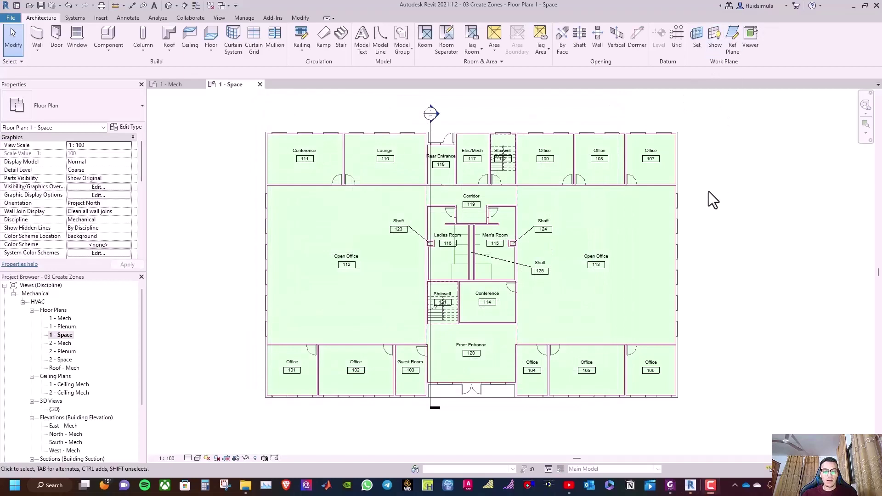
Hide the Sections annotation category in this view.
{"action": "key", "text": "v"}
{"action": "key", "text": "g"}
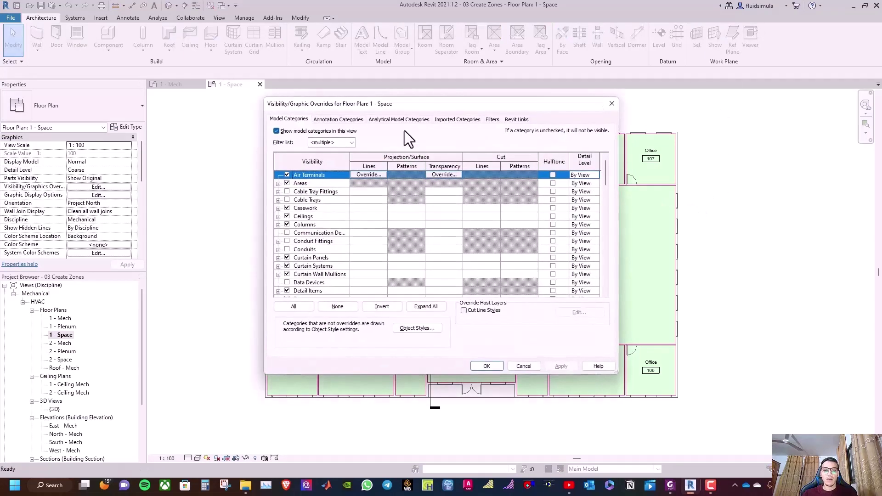
{"action": "left_click", "coordinate": [330, 118]}
{"action": "scroll", "coordinate": [318, 205], "scroll_direction": "down", "scroll_amount": 6}
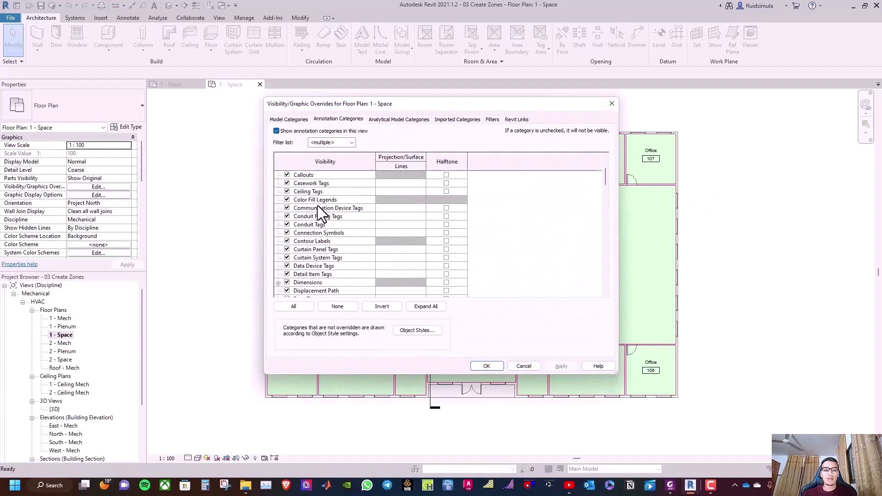
{"action": "scroll", "coordinate": [317, 226], "scroll_direction": "down", "scroll_amount": 9}
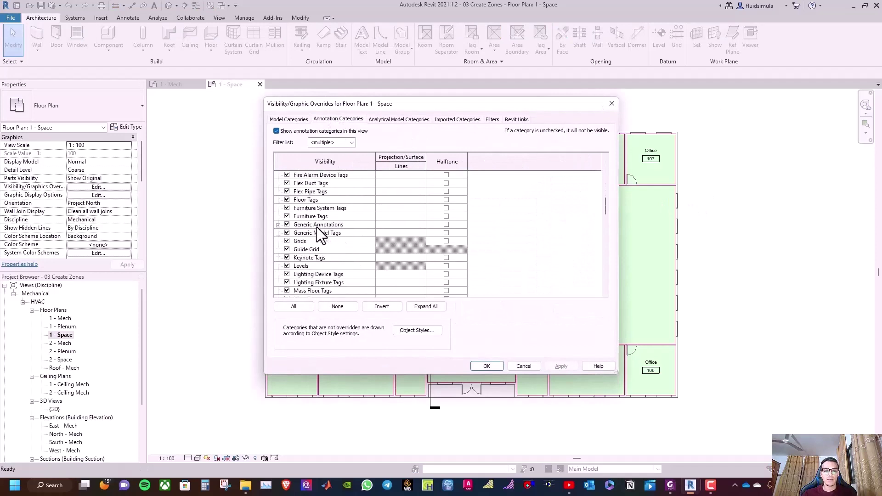
{"action": "scroll", "coordinate": [316, 227], "scroll_direction": "down", "scroll_amount": 10}
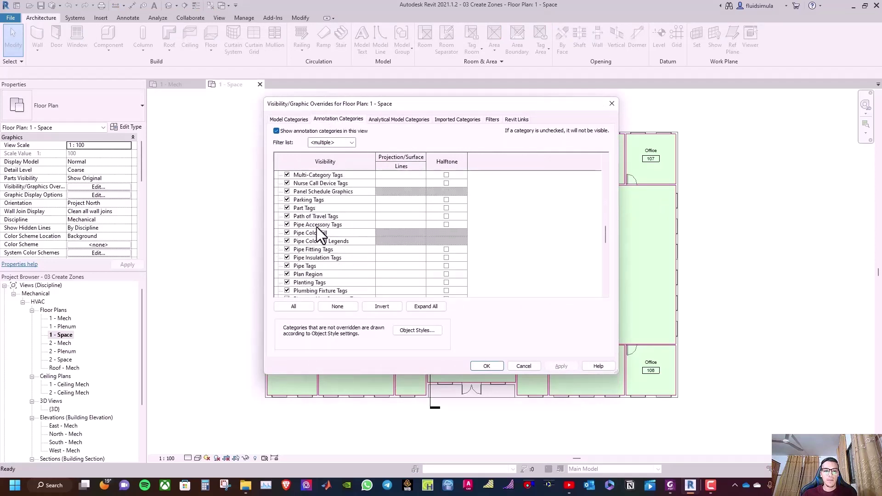
{"action": "scroll", "coordinate": [316, 229], "scroll_direction": "down", "scroll_amount": 9}
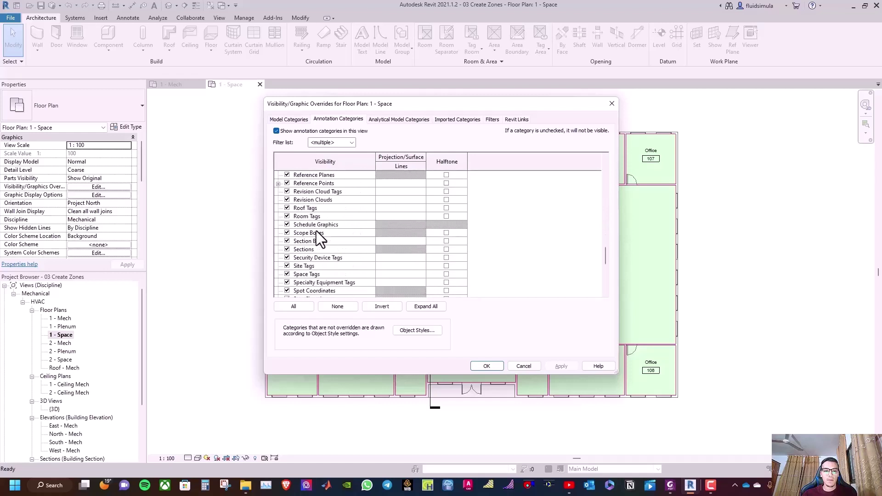
{"action": "scroll", "coordinate": [316, 232], "scroll_direction": "down", "scroll_amount": 2}
{"action": "scroll", "coordinate": [316, 238], "scroll_direction": "up", "scroll_amount": 2}
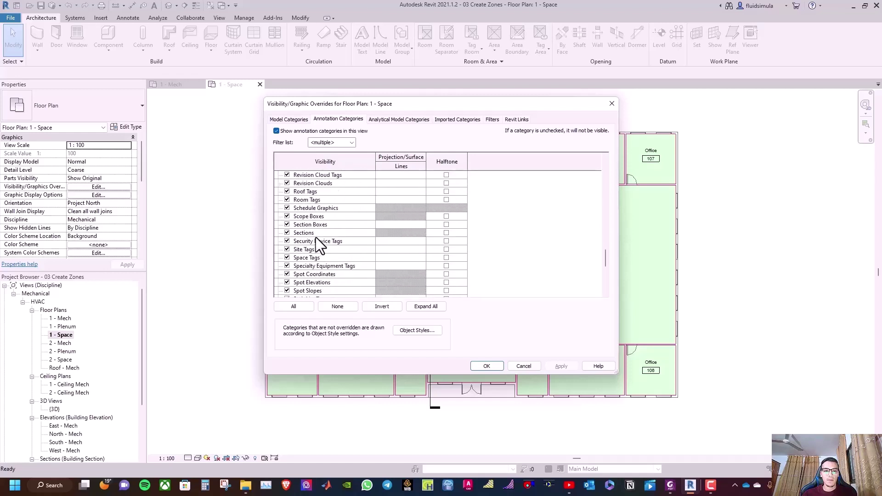
{"action": "left_click", "coordinate": [287, 233]}
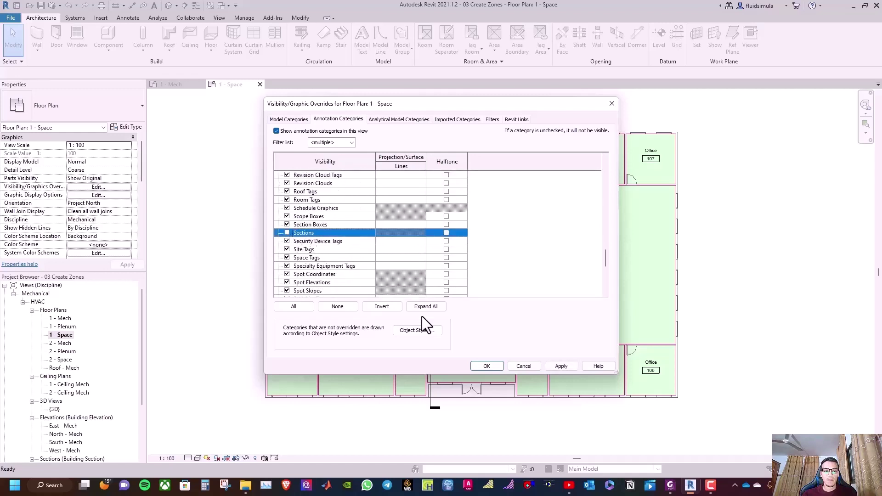
{"action": "left_click", "coordinate": [487, 366]}
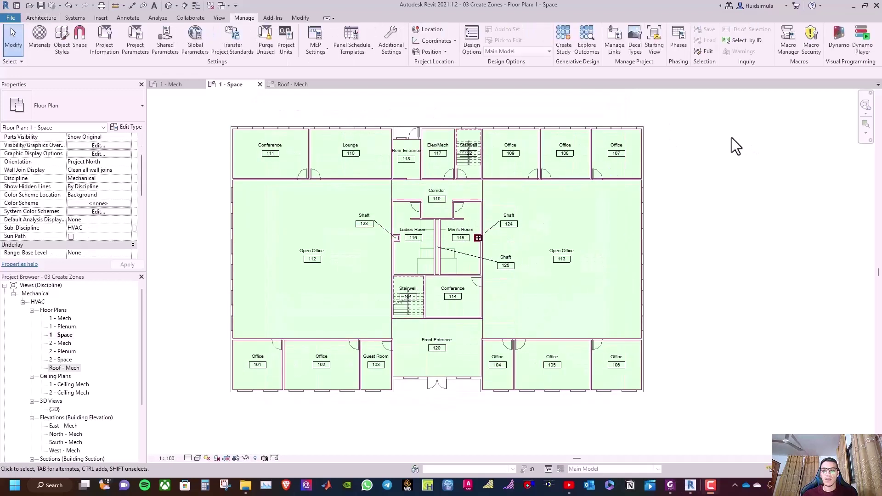
Create a zone from spaces 101–106 named '1 - Office - South'.
{"action": "left_click", "coordinate": [159, 19]}
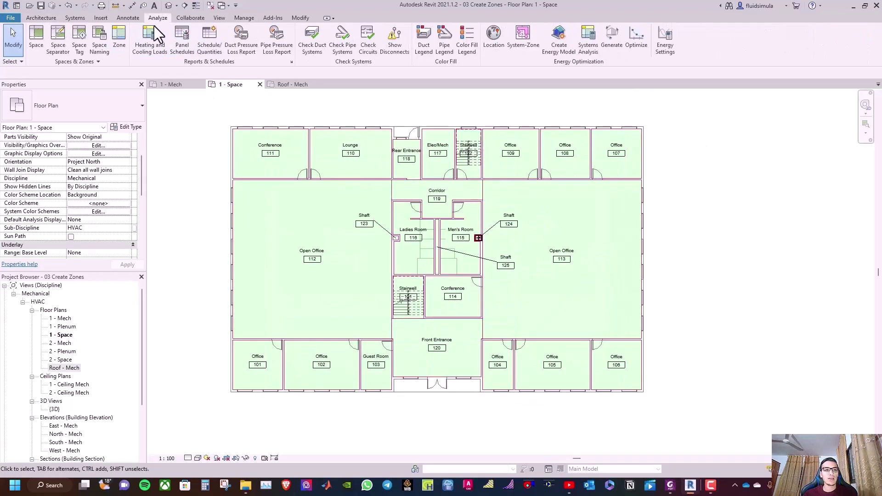
{"action": "left_click", "coordinate": [122, 36]}
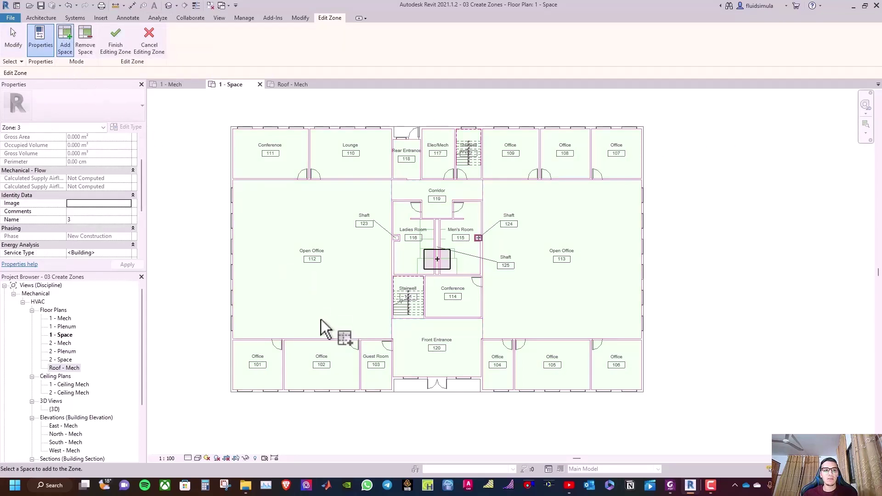
{"action": "left_click", "coordinate": [279, 354]}
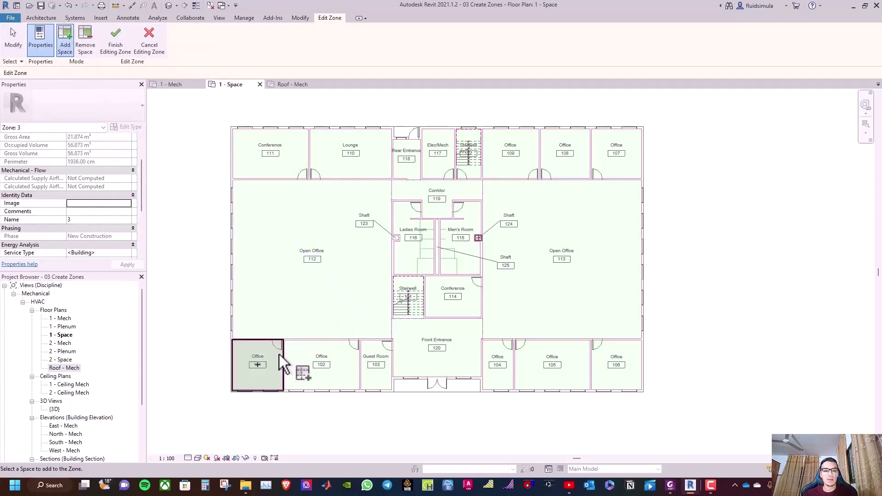
{"action": "left_click", "coordinate": [316, 356]}
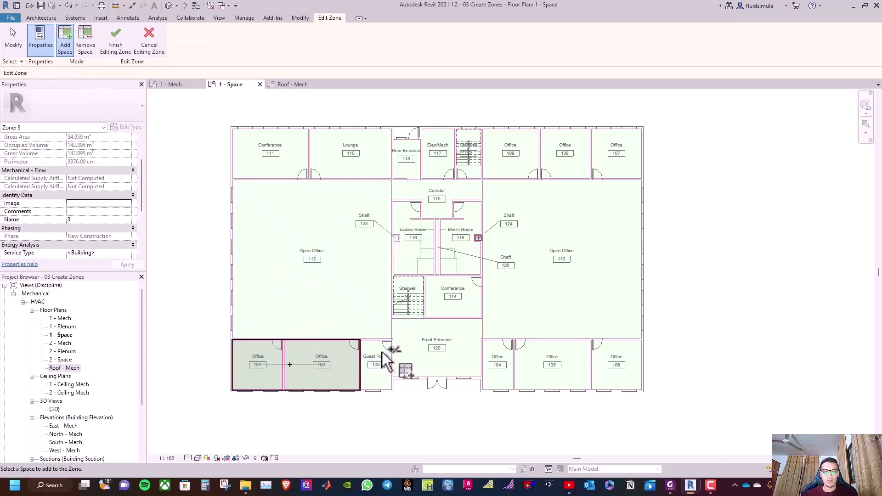
{"action": "left_click", "coordinate": [385, 356]}
{"action": "left_click", "coordinate": [498, 356]}
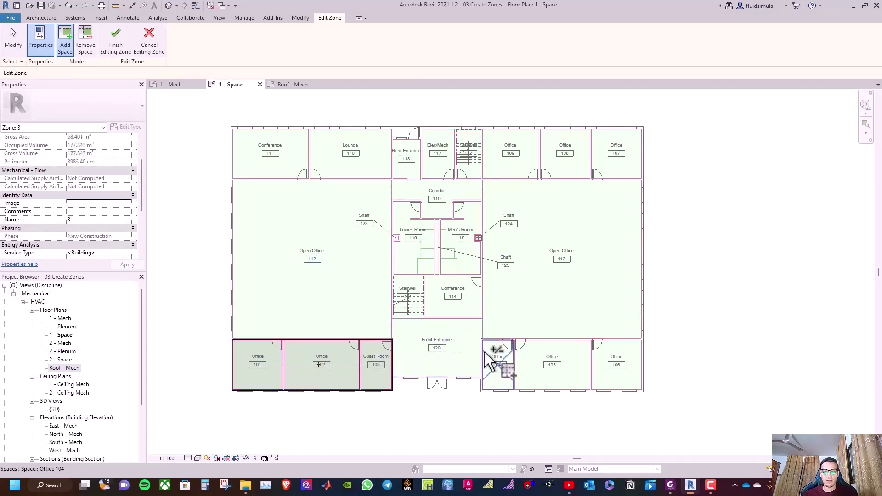
{"action": "left_click", "coordinate": [560, 363]}
{"action": "left_click", "coordinate": [634, 364]}
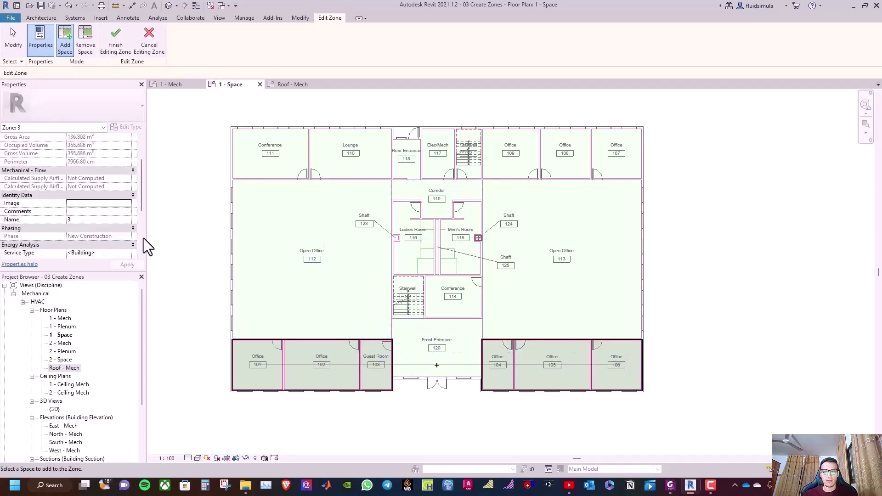
{"action": "left_click", "coordinate": [80, 219]}
{"action": "type", "text": "1"}
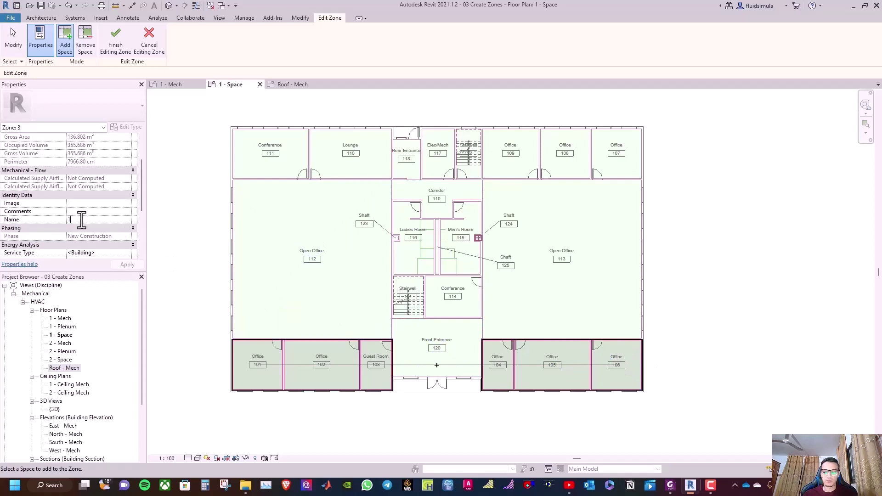
{"action": "type", "text": " - Offic"}
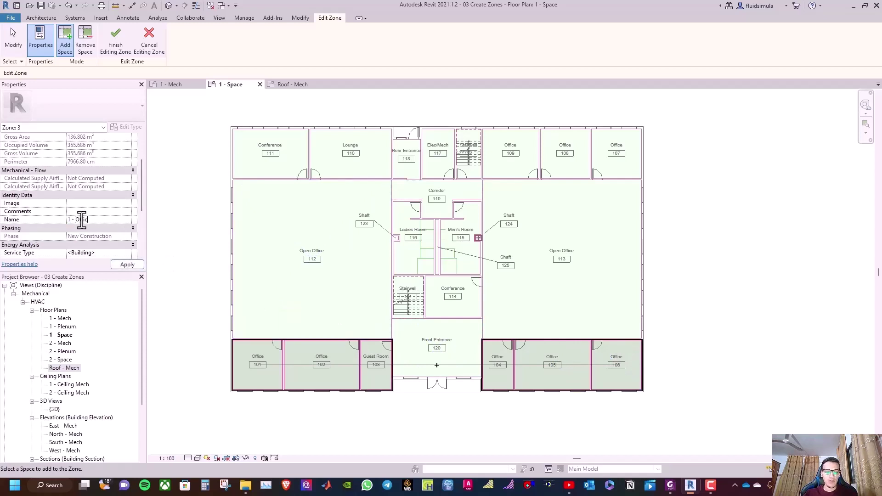
{"action": "type", "text": "e - South"}
{"action": "left_click", "coordinate": [129, 264]}
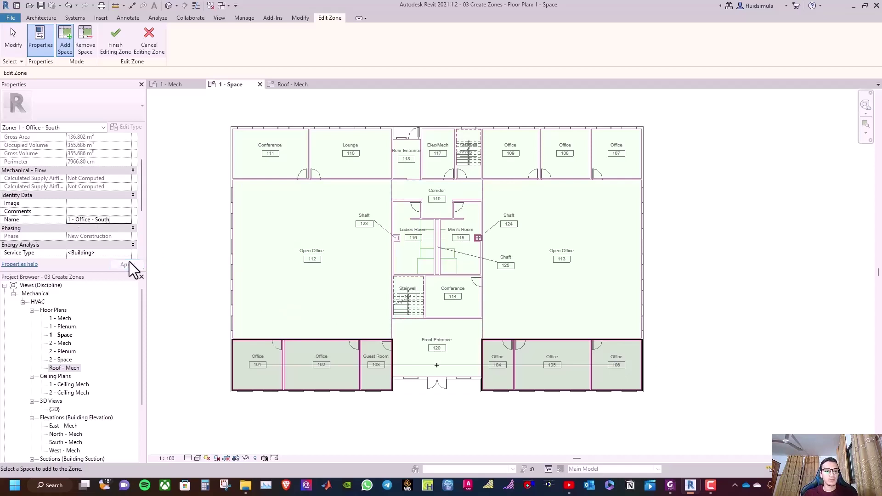
{"action": "left_click", "coordinate": [117, 40]}
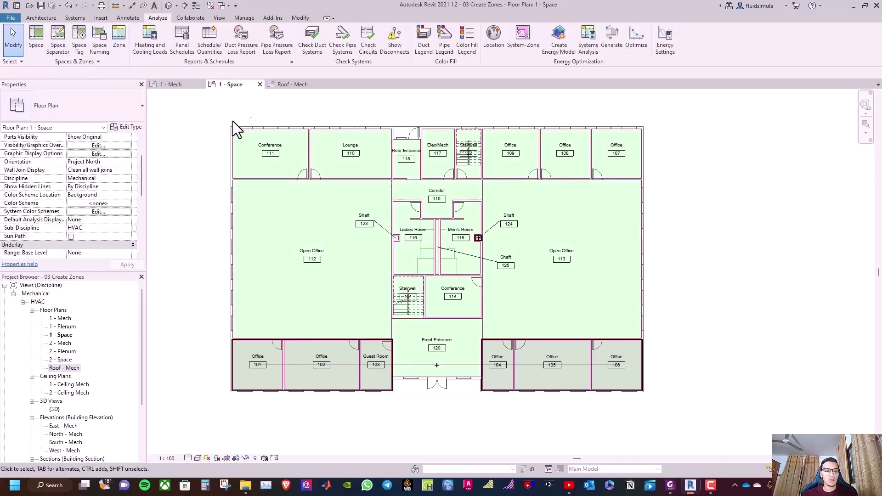
Zone spaces 107–111 (offices, lounge, conference) together as '1 - Office - North'.
{"action": "left_click", "coordinate": [119, 39]}
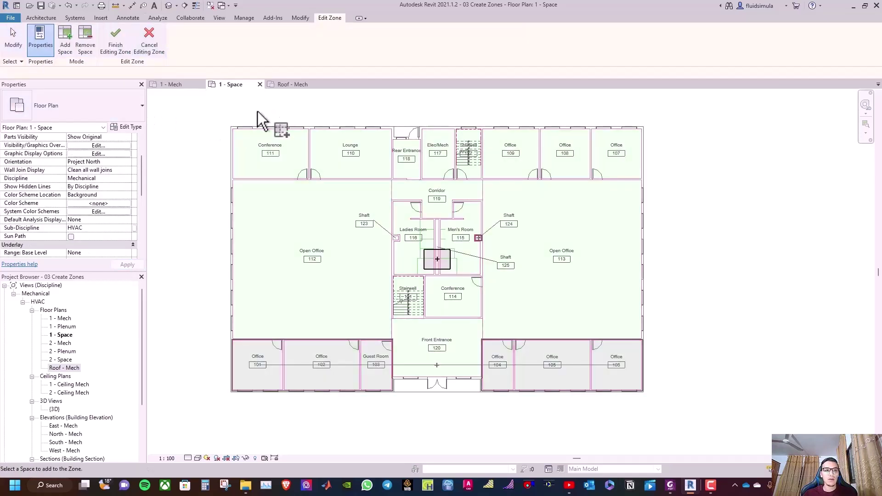
{"action": "left_click", "coordinate": [287, 141]}
{"action": "left_click", "coordinate": [374, 146]}
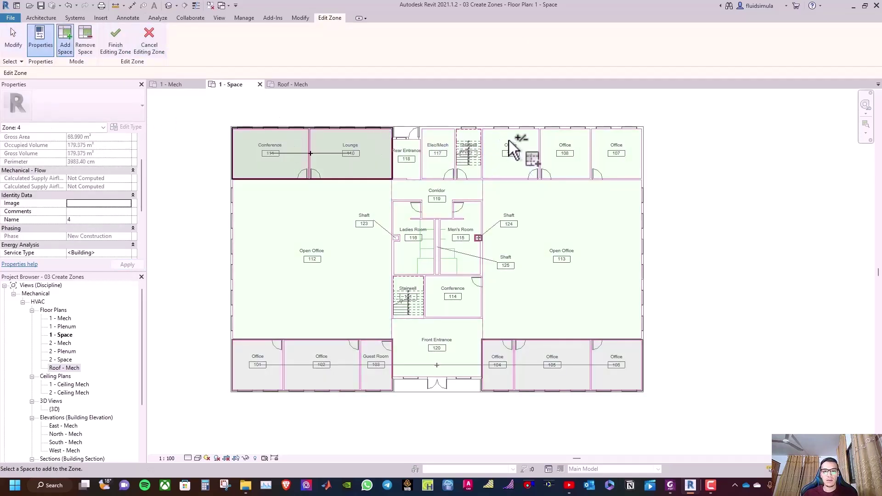
{"action": "left_click", "coordinate": [524, 145]}
{"action": "left_click", "coordinate": [580, 141]}
{"action": "left_click", "coordinate": [625, 147]}
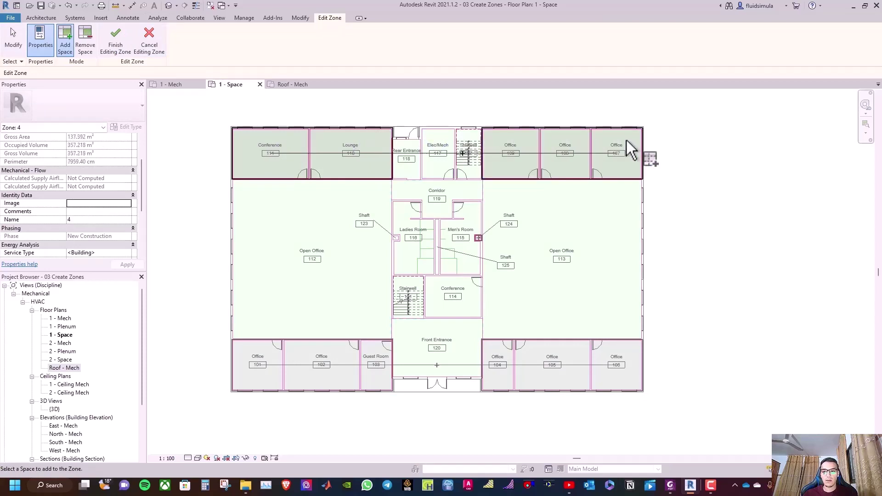
{"action": "left_click", "coordinate": [82, 220]}
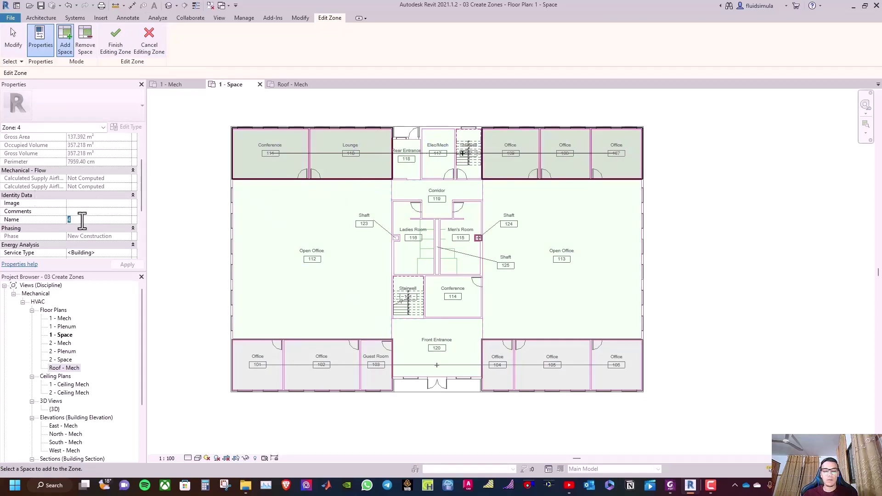
{"action": "type", "text": "1 - Office"}
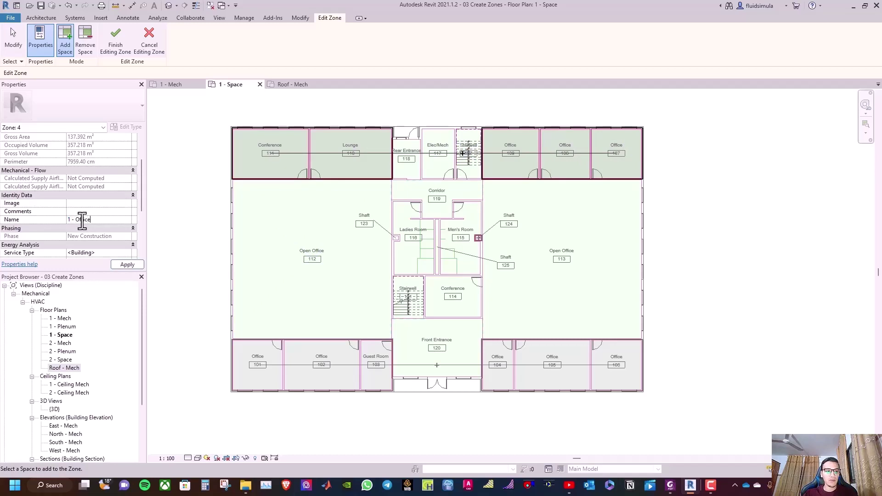
{"action": "type", "text": " - North"}
{"action": "key", "text": "Return"}
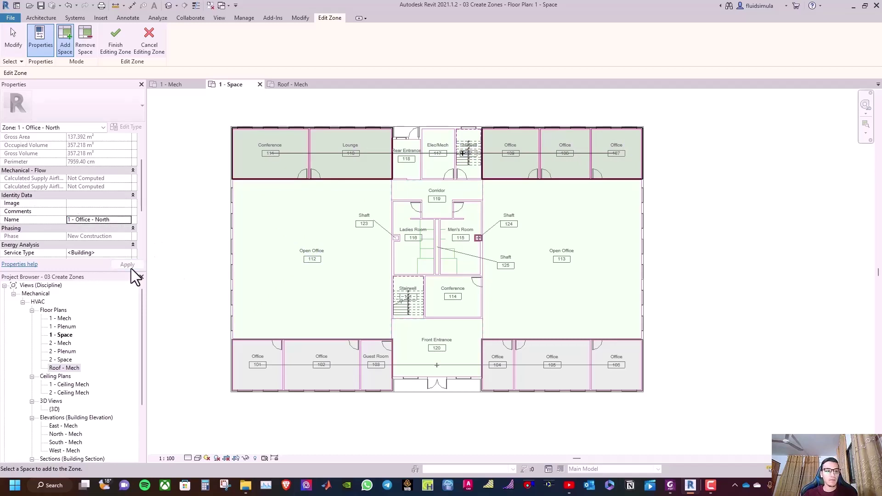
{"action": "left_click", "coordinate": [118, 47]}
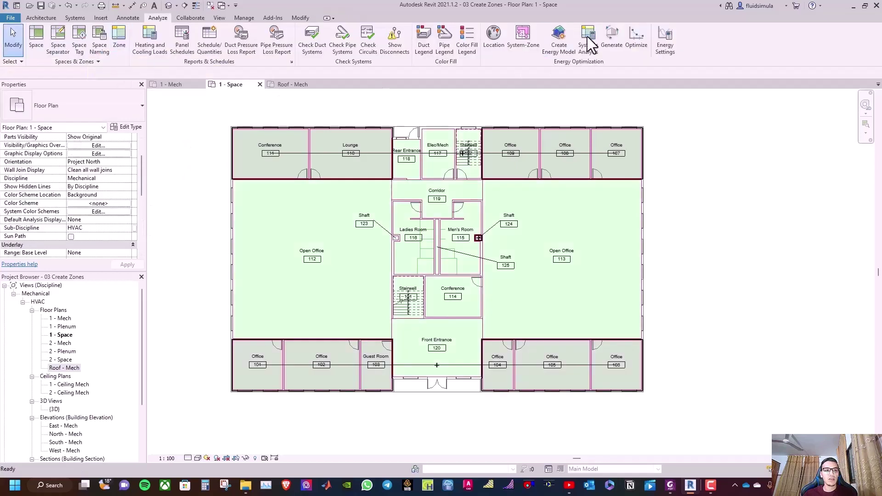
Create a zone for Open Office 112 named '1 - Open Office - East'.
{"action": "left_click", "coordinate": [119, 41]}
{"action": "left_click", "coordinate": [273, 220]}
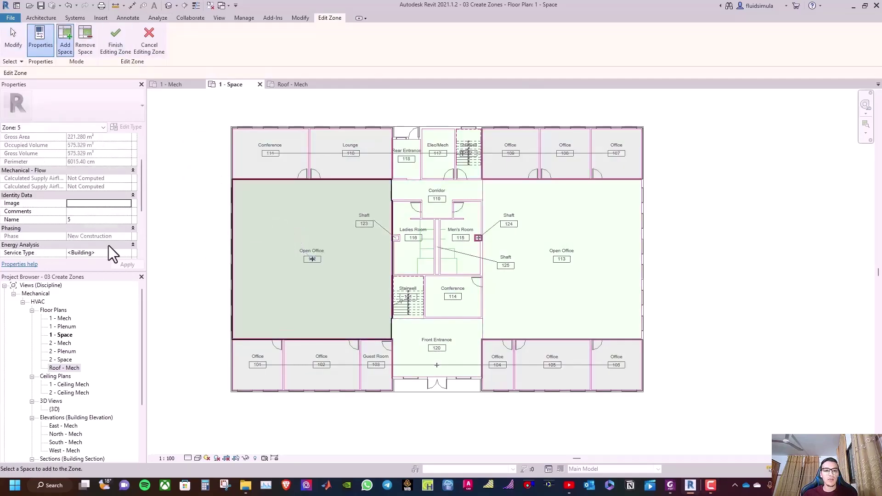
{"action": "left_click", "coordinate": [84, 221]}
{"action": "type", "text": "1 - Open Office"}
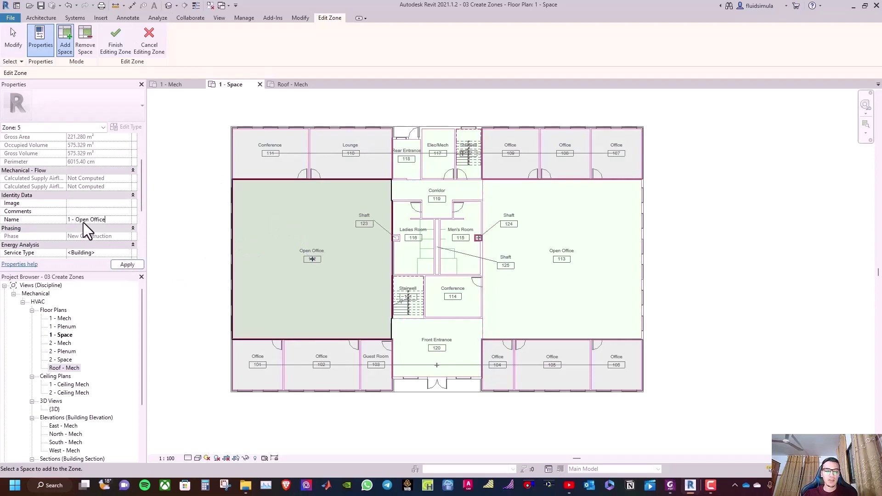
{"action": "type", "text": " - East"}
{"action": "left_click", "coordinate": [121, 264]}
{"action": "left_click", "coordinate": [116, 43]}
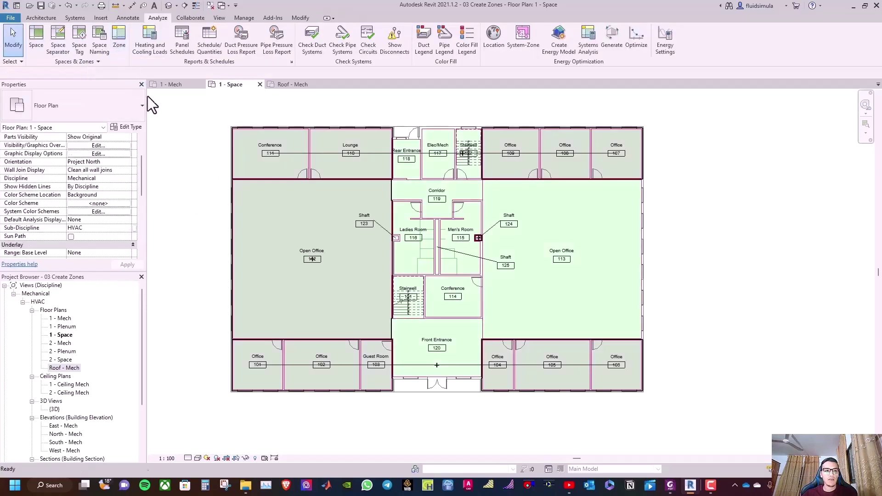
Start a zone for Open Office 113 named '1 - Open Office- West'.
{"action": "left_click", "coordinate": [120, 43]}
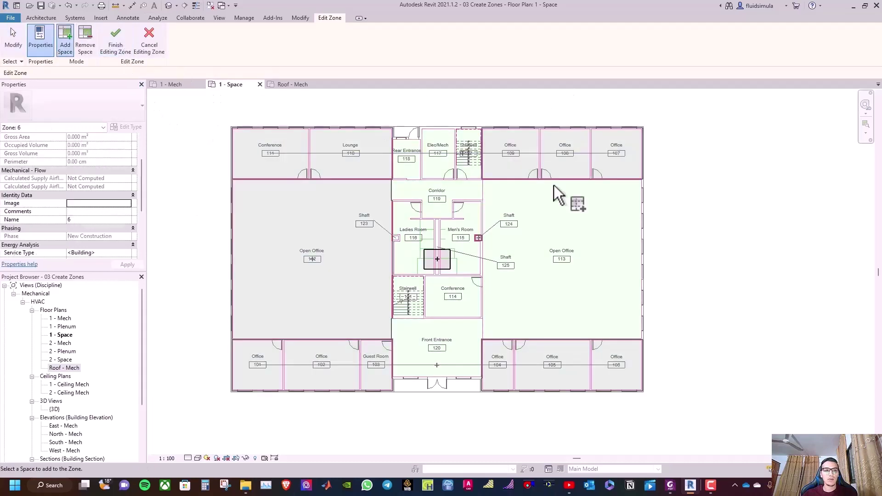
{"action": "left_click", "coordinate": [593, 238]}
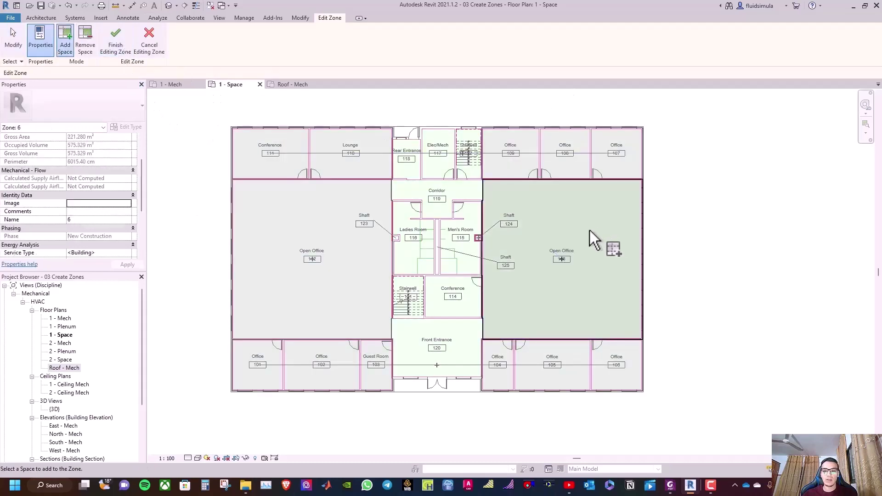
{"action": "left_click", "coordinate": [80, 220]}
{"action": "type", "text": "1 - Open"}
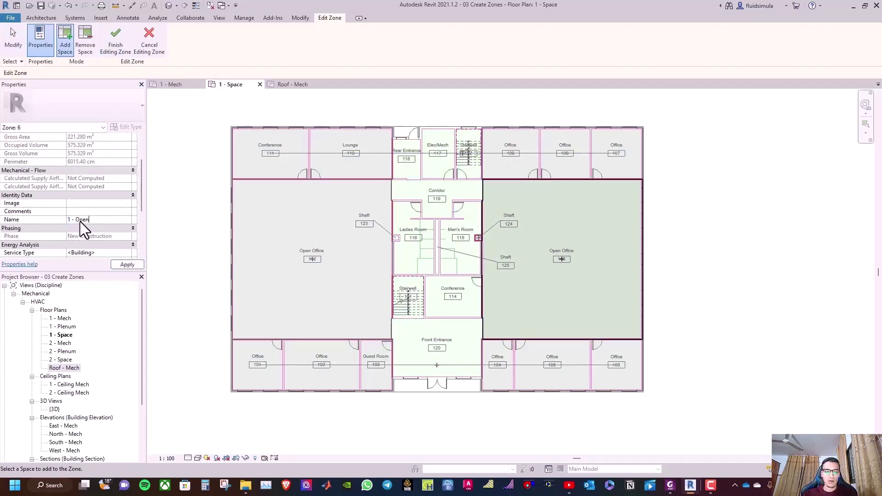
{"action": "type", "text": " Office- West"}
{"action": "left_click", "coordinate": [120, 267]}
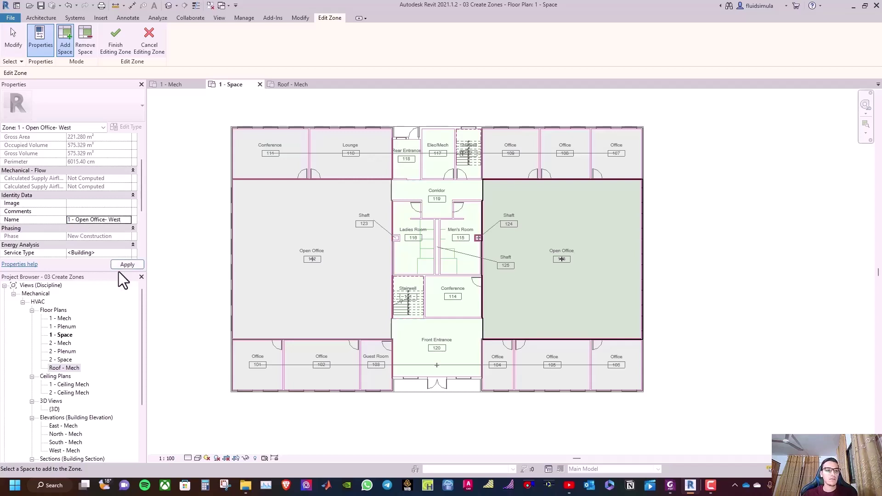
Finish the West zone, then zone Conference 114 as '1 - Conference'.
{"action": "left_click", "coordinate": [115, 39]}
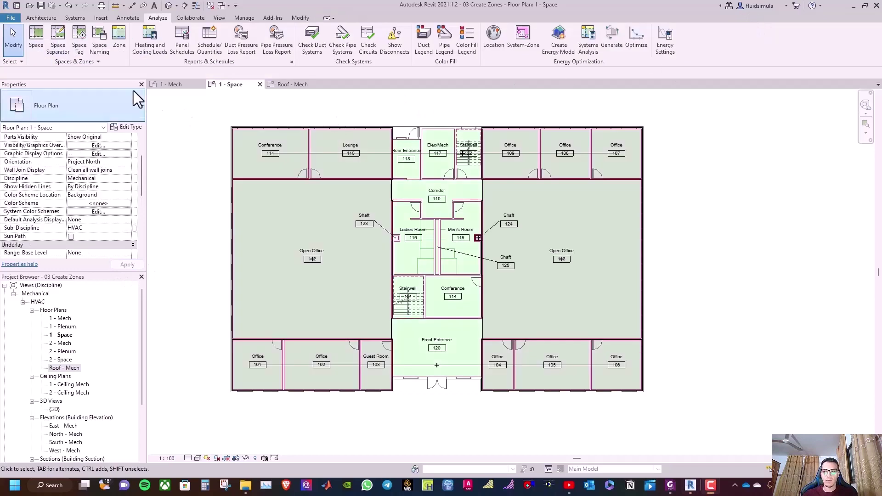
{"action": "left_click", "coordinate": [119, 37]}
{"action": "left_click", "coordinate": [444, 287]}
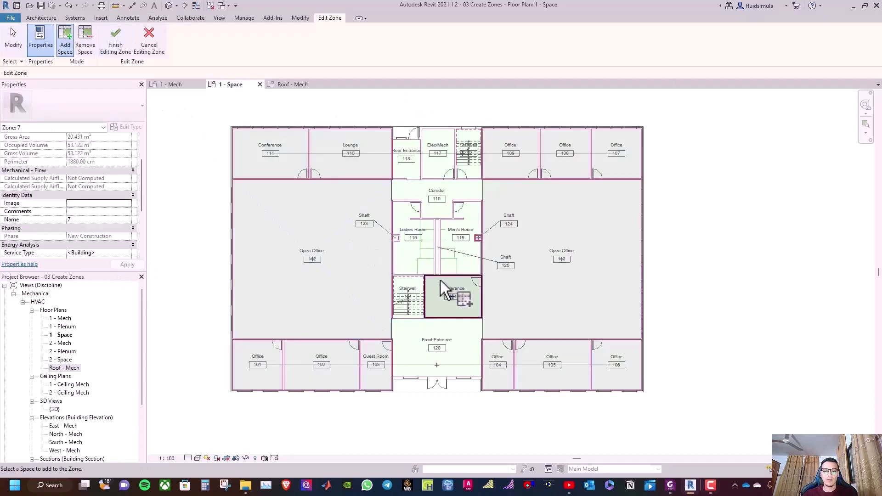
{"action": "left_click", "coordinate": [89, 220]}
{"action": "type", "text": "1 -"}
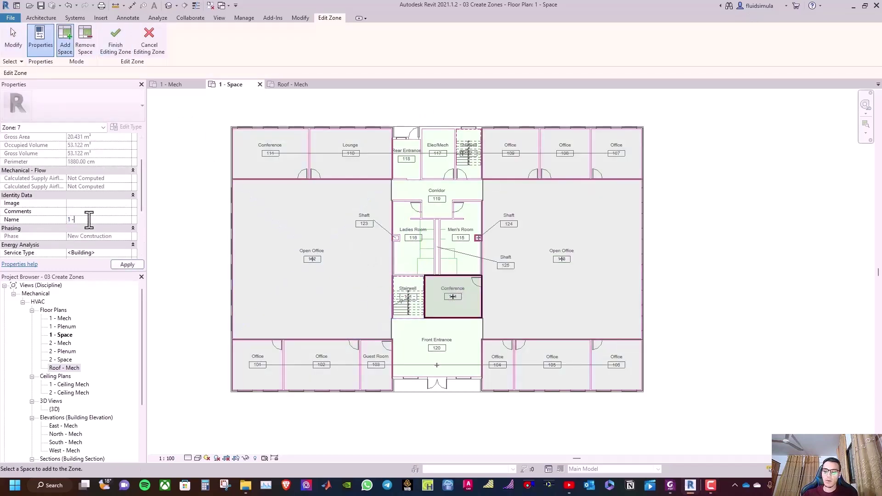
{"action": "type", "text": " Conference"}
{"action": "left_click", "coordinate": [128, 265]}
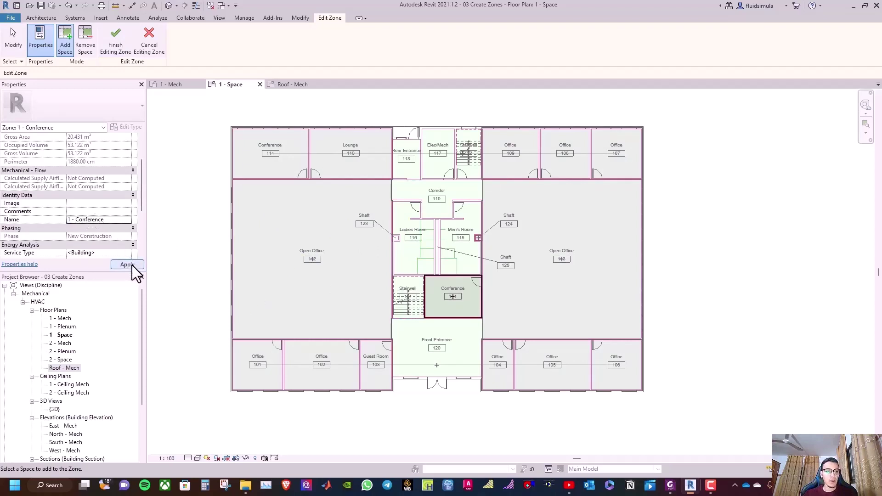
{"action": "left_click", "coordinate": [113, 40]}
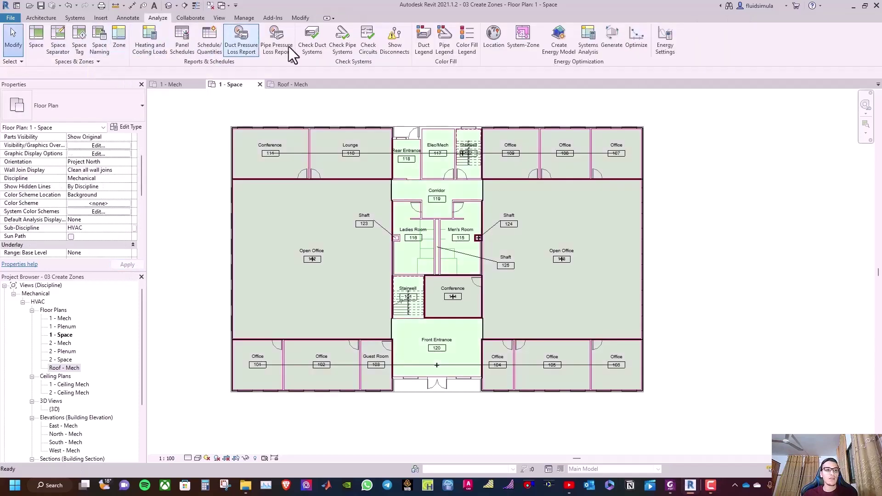
Zone Men's Room 115 and Ladies Room 116 together as '1 - Restrooms'.
{"action": "left_click", "coordinate": [125, 40]}
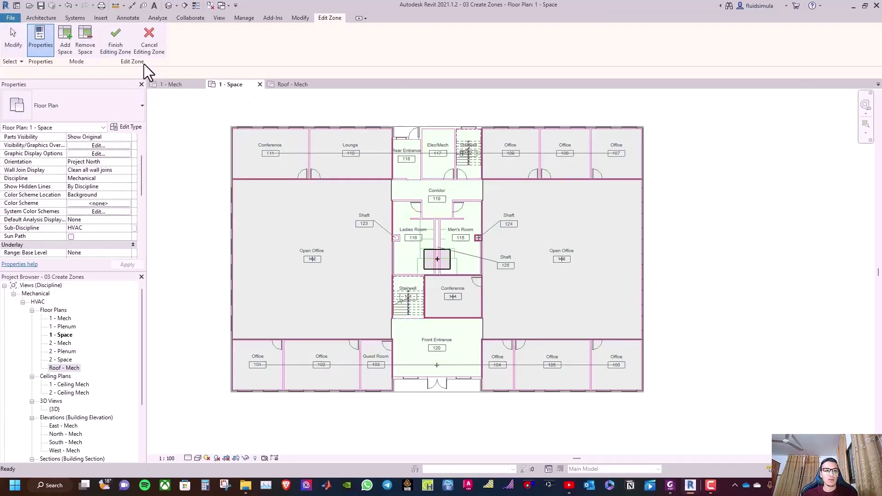
{"action": "left_click", "coordinate": [478, 230]}
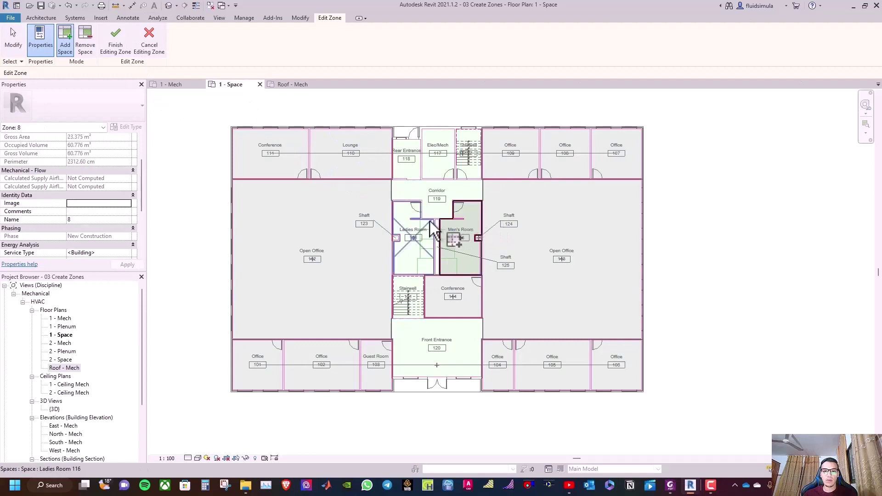
{"action": "left_click", "coordinate": [424, 228]}
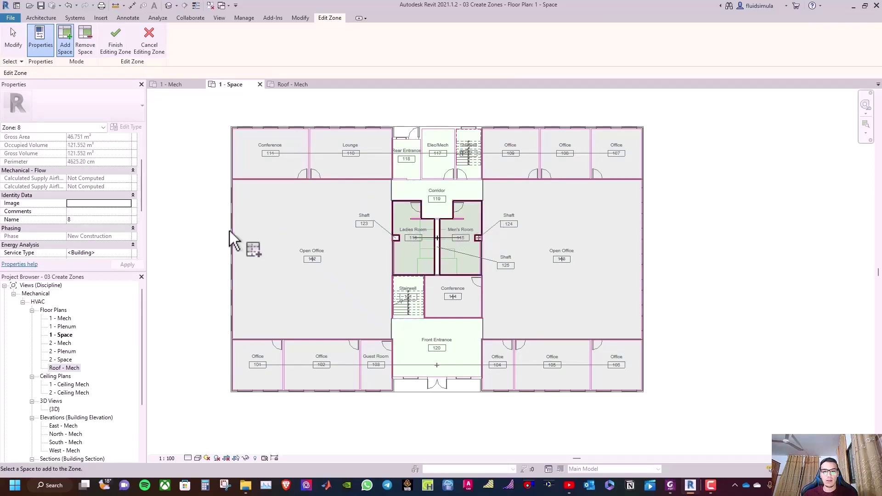
{"action": "left_click", "coordinate": [78, 220]}
{"action": "type", "text": "1 -"}
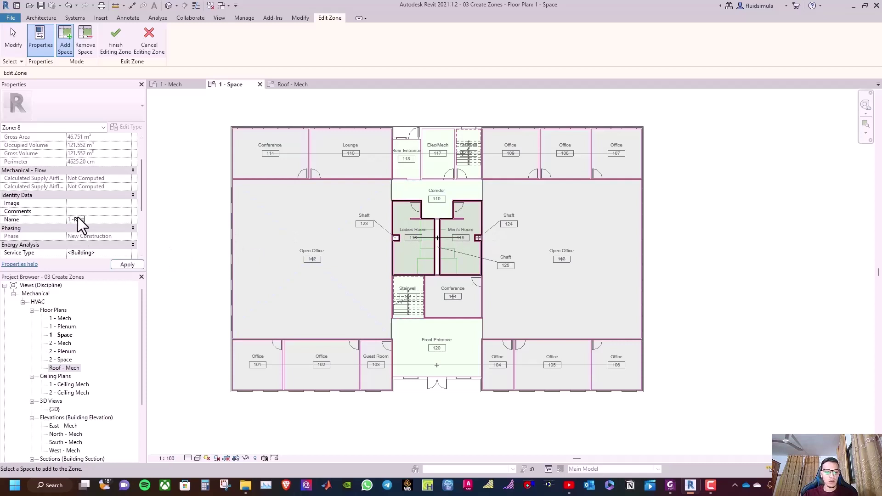
{"action": "type", "text": " Restrooms"}
{"action": "left_click", "coordinate": [131, 266]}
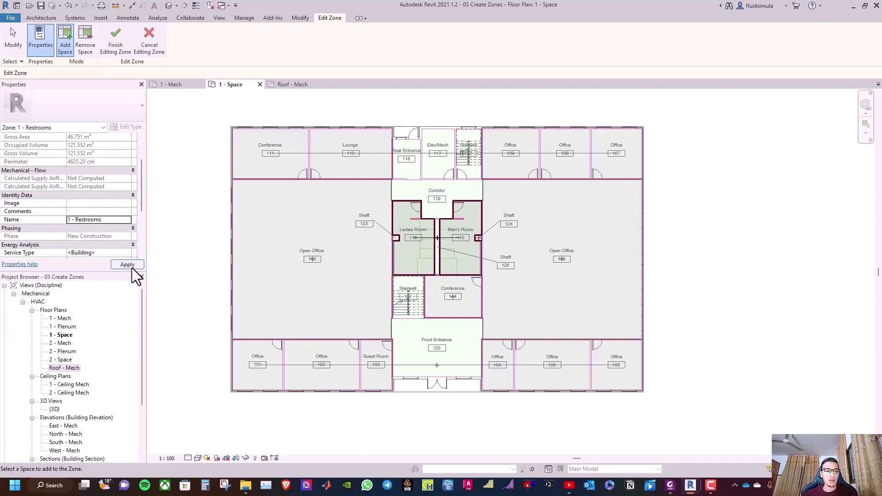
{"action": "left_click", "coordinate": [113, 36]}
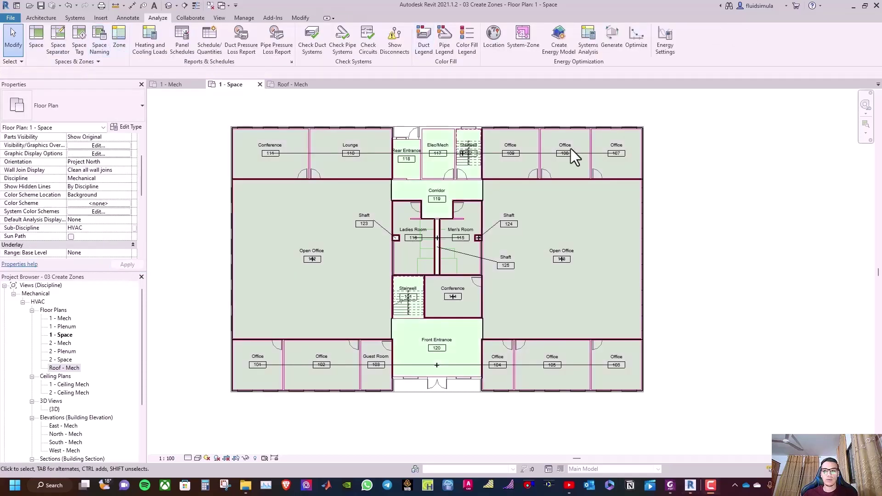
Create a zone for Elec/Mech 117 named '1 - Elec/Mech'.
{"action": "left_click", "coordinate": [119, 37]}
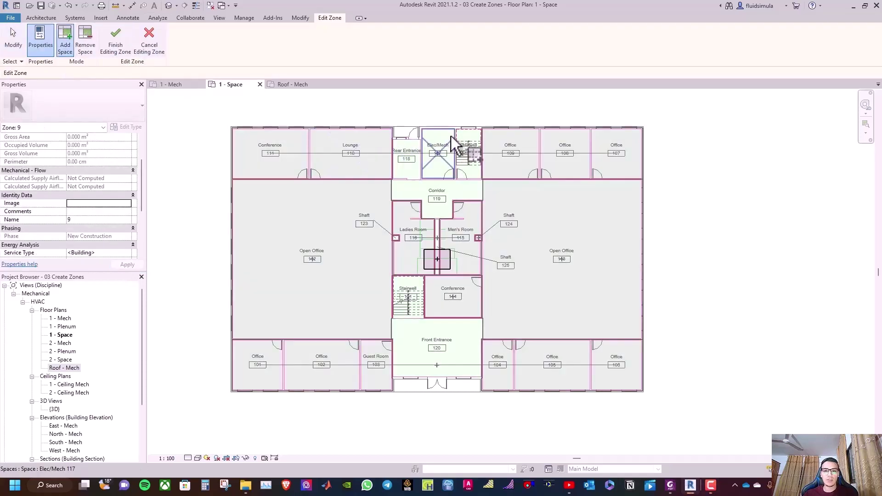
{"action": "left_click", "coordinate": [451, 137]}
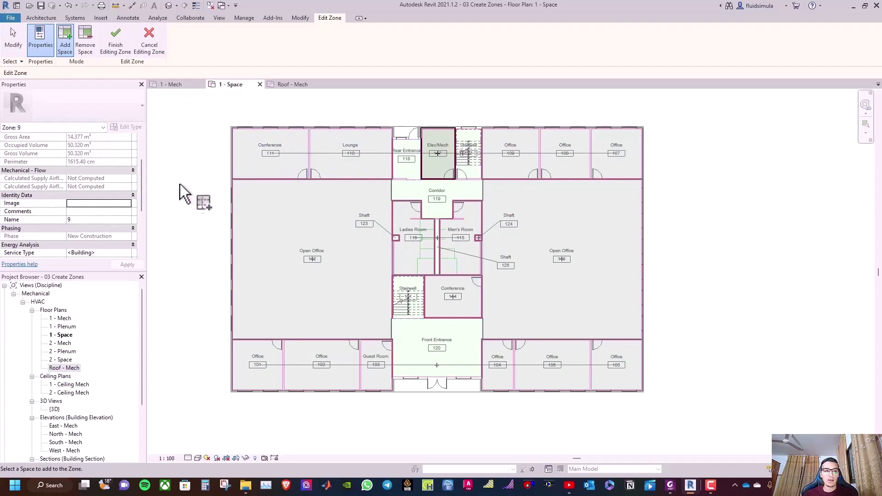
{"action": "left_click", "coordinate": [82, 220]}
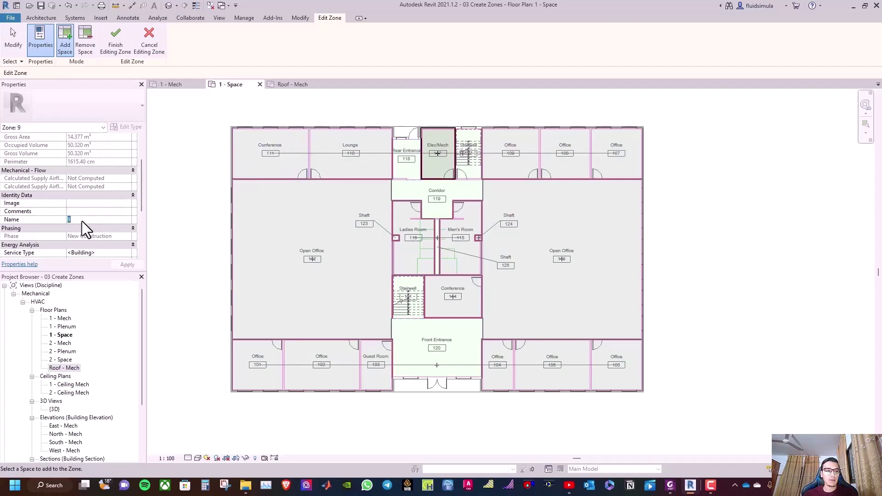
{"action": "type", "text": "1 - Ele"}
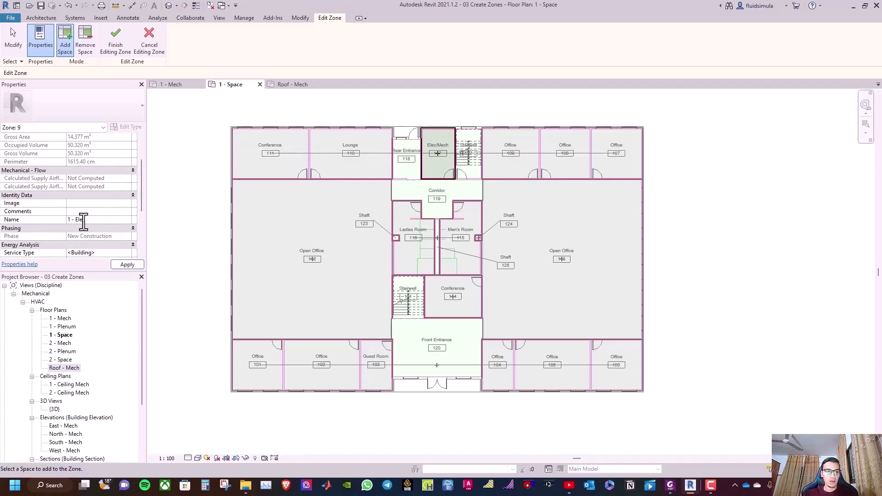
{"action": "type", "text": "c/Mech"}
{"action": "left_click", "coordinate": [128, 265]}
{"action": "left_click", "coordinate": [106, 46]}
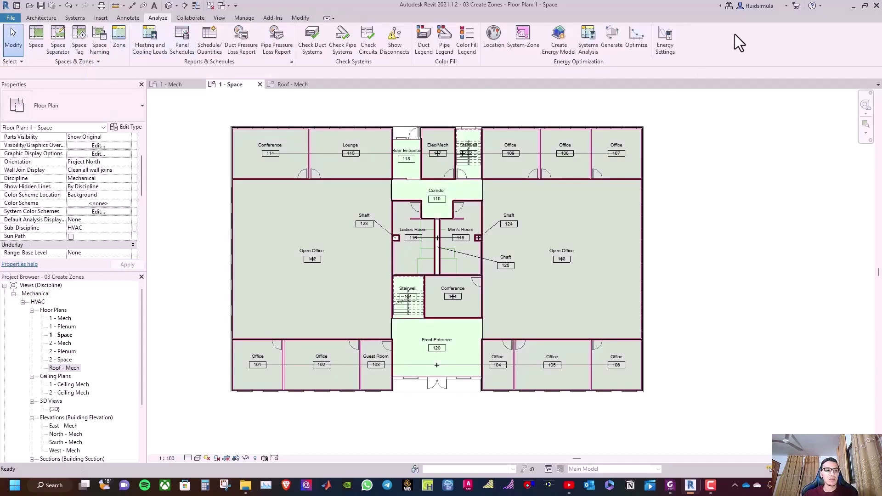
Create a zone for Rear Entrance 118 named '1 - Entrance - North'.
{"action": "left_click", "coordinate": [117, 35]}
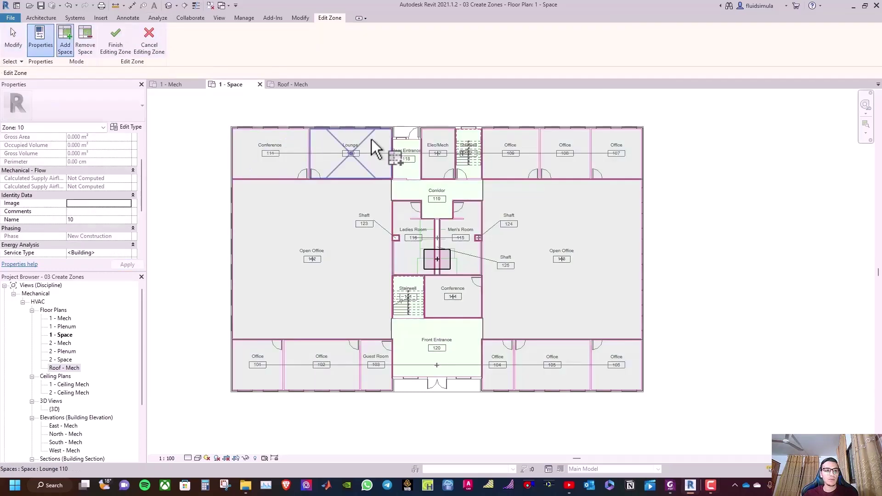
{"action": "left_click", "coordinate": [405, 151]}
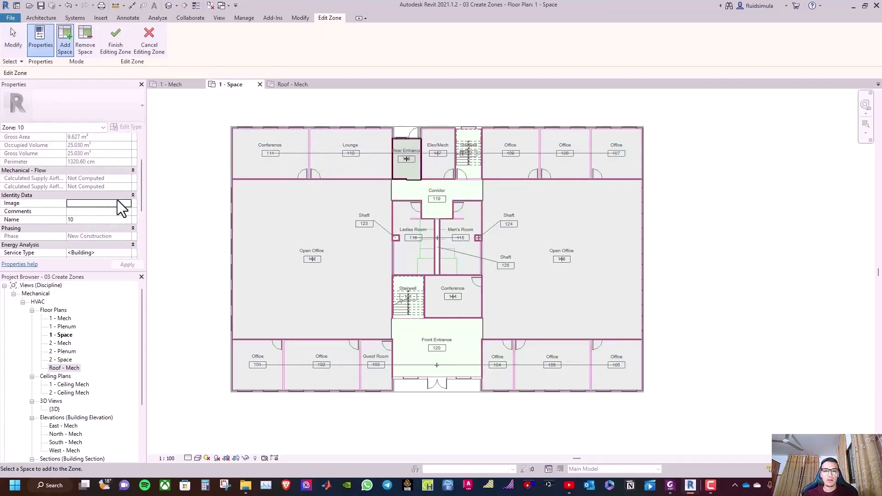
{"action": "left_click", "coordinate": [95, 222]}
{"action": "type", "text": "1 - Ent"}
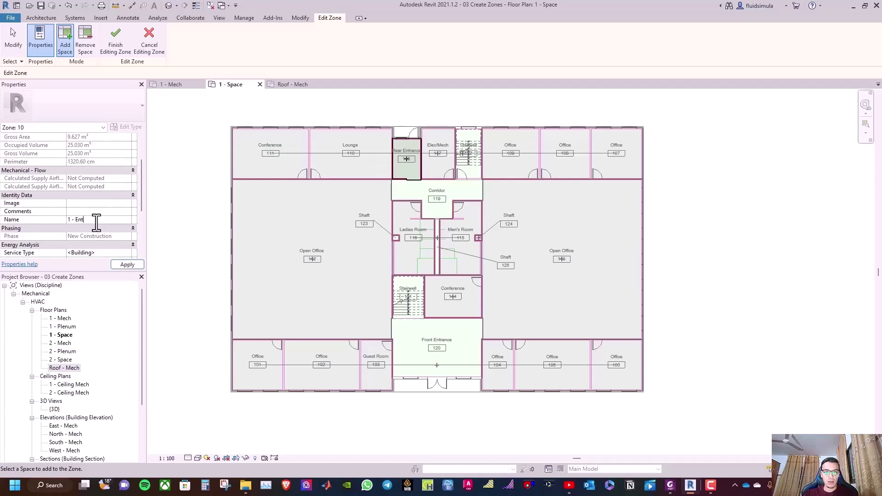
{"action": "type", "text": "ran"}
{"action": "type", "text": "ce - Not"}
{"action": "type", "text": "th"}
{"action": "left_click", "coordinate": [122, 265]}
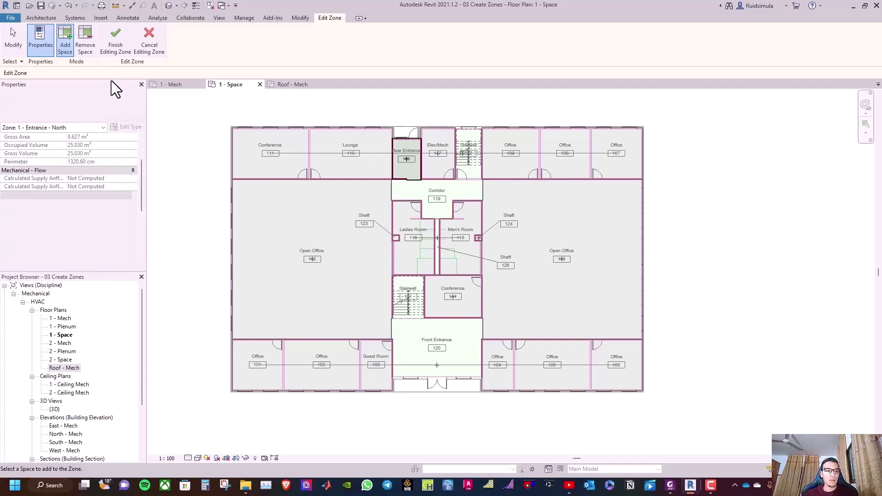
{"action": "left_click", "coordinate": [107, 51]}
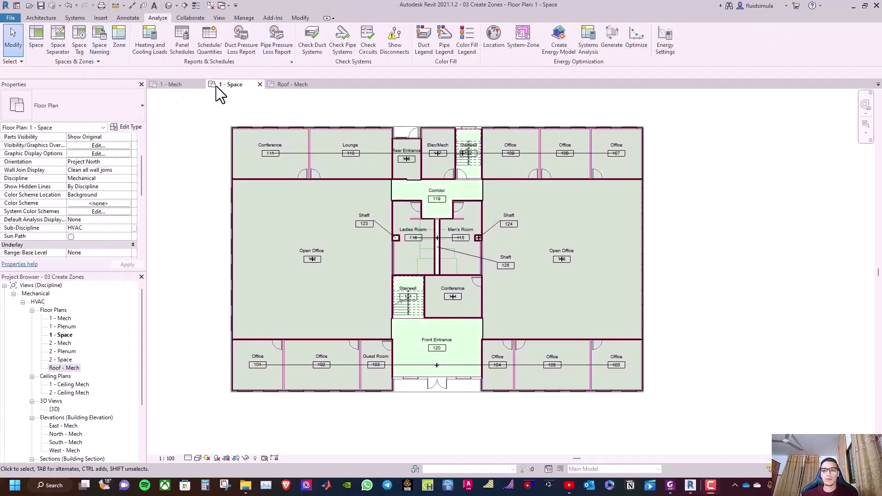
Create a zone for Corridor 119 named '1 - Corridor'.
{"action": "left_click", "coordinate": [118, 39]}
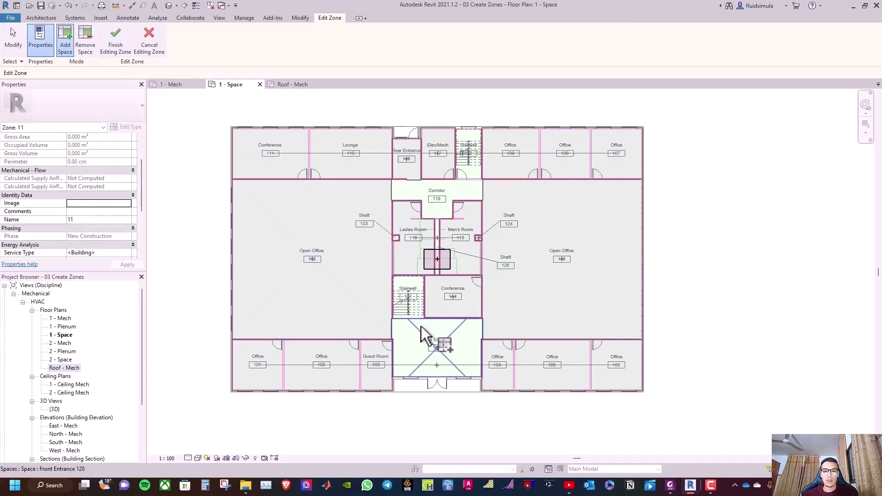
{"action": "left_click", "coordinate": [449, 201]}
{"action": "left_click", "coordinate": [74, 219]}
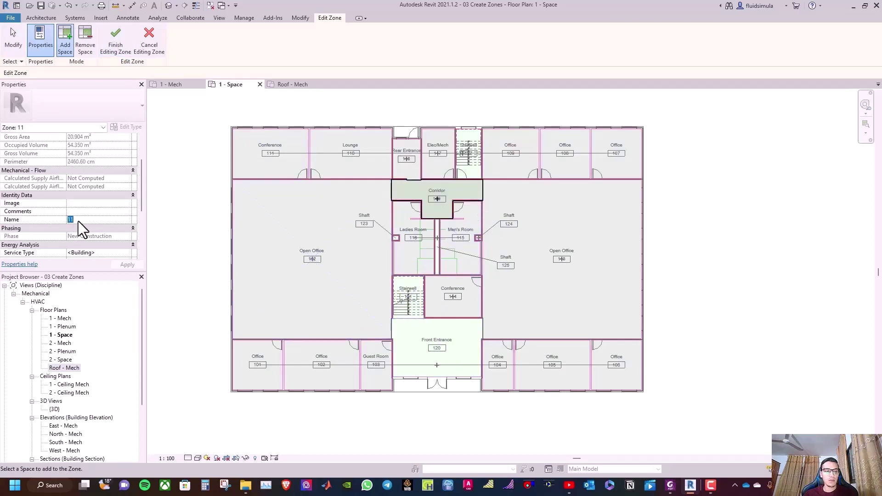
{"action": "type", "text": "1 - Co"}
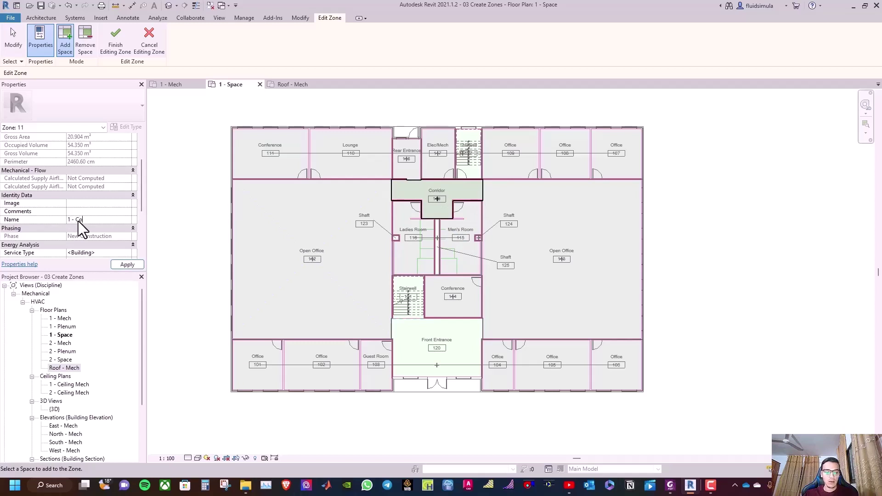
{"action": "type", "text": "rridor"}
{"action": "left_click", "coordinate": [127, 265]}
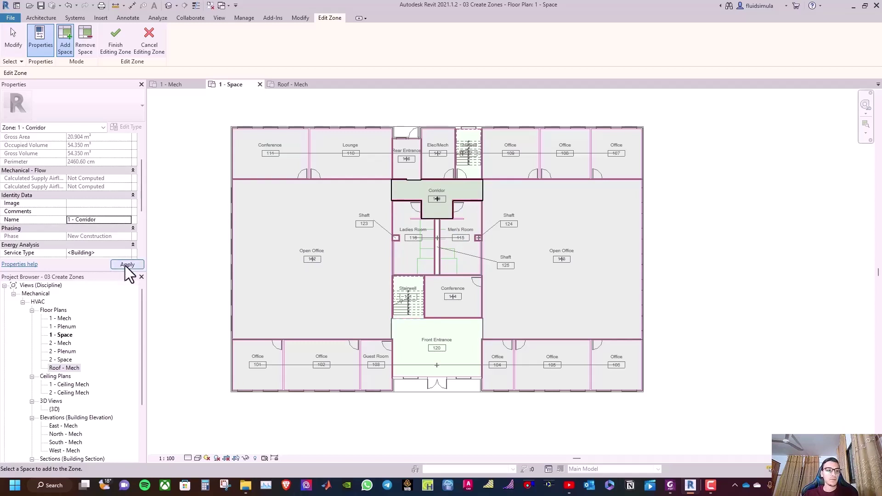
{"action": "left_click", "coordinate": [116, 38]}
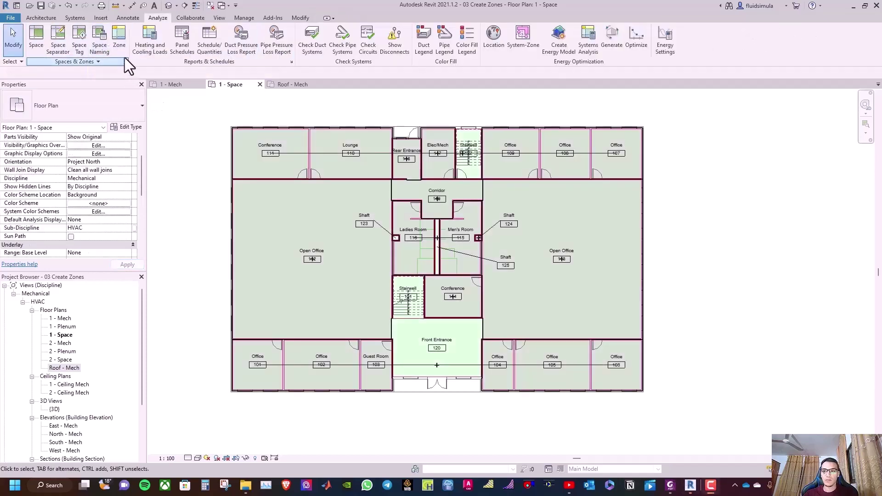
Create a zone for the Front Entrance space named '1 - Entrance - South'.
{"action": "left_click", "coordinate": [120, 39]}
{"action": "left_click", "coordinate": [460, 333]}
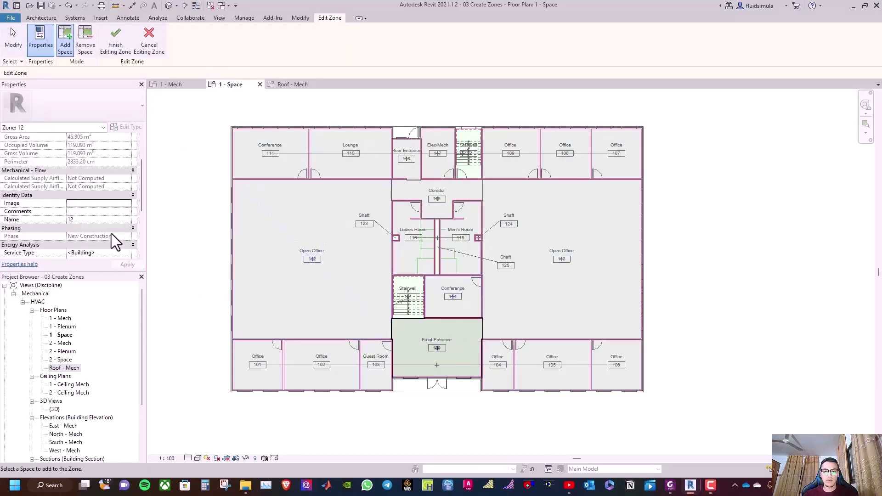
{"action": "left_click", "coordinate": [75, 219]}
{"action": "type", "text": "1"}
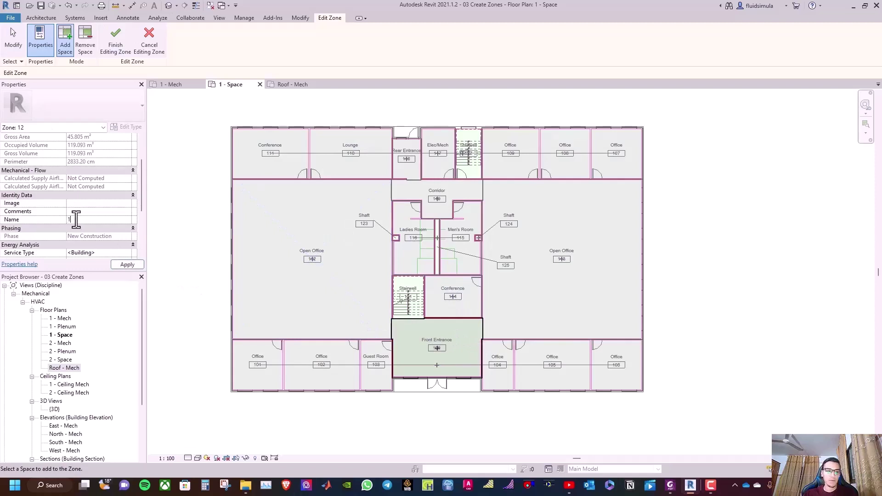
{"action": "type", "text": " - Entrance "}
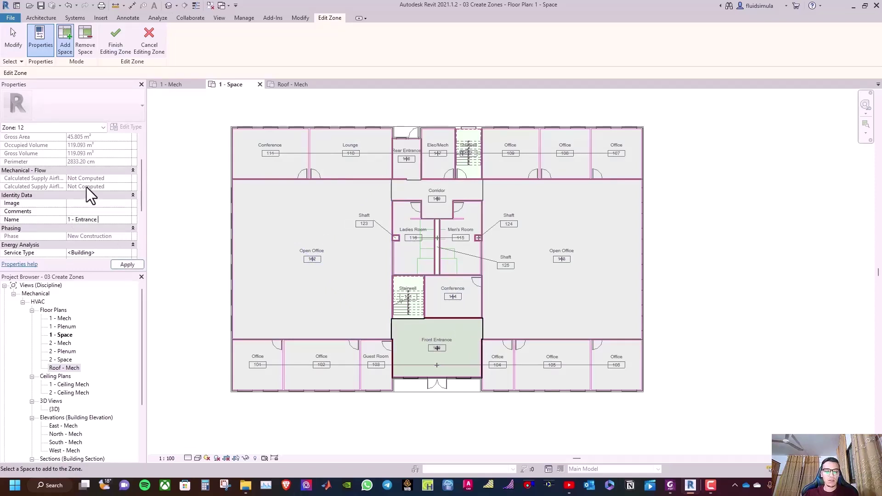
{"action": "type", "text": "- South"}
{"action": "key", "text": "Return"}
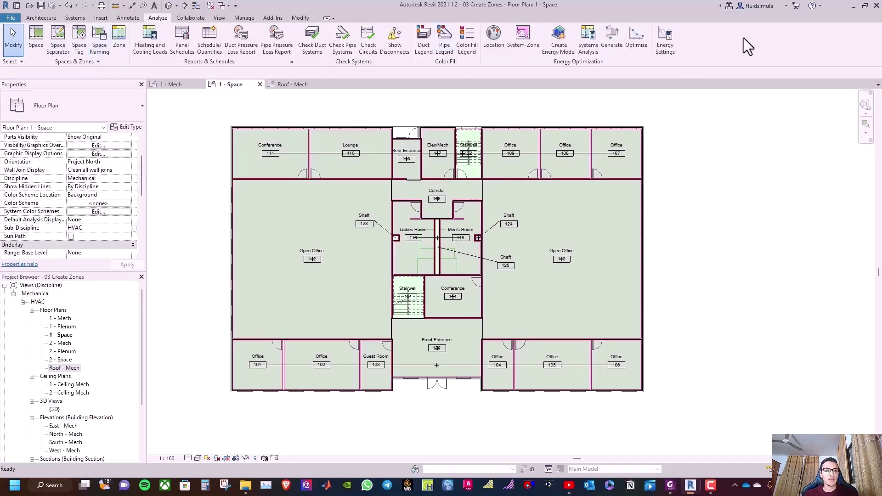
Group the core shafts into a '1 - Shaft' zone, then zoom to fit the plan.
{"action": "scroll", "coordinate": [439, 216], "scroll_direction": "up", "scroll_amount": 4}
{"action": "left_click", "coordinate": [122, 40]}
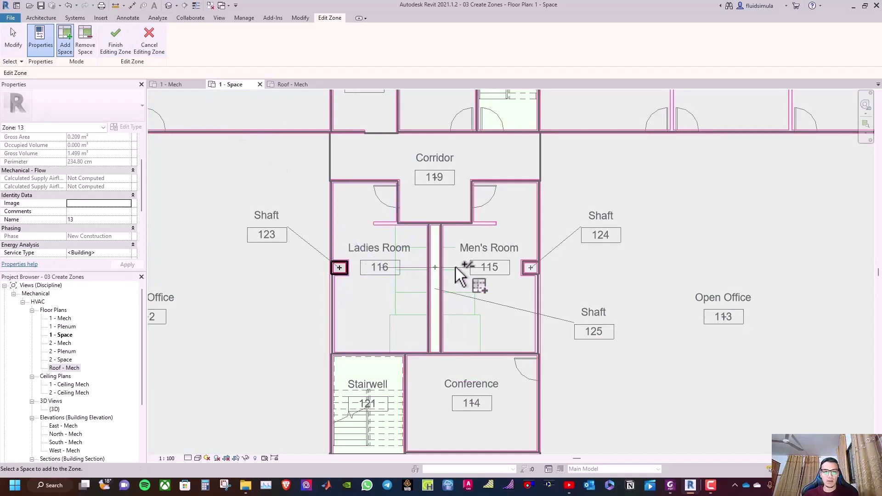
{"action": "left_click", "coordinate": [436, 253]}
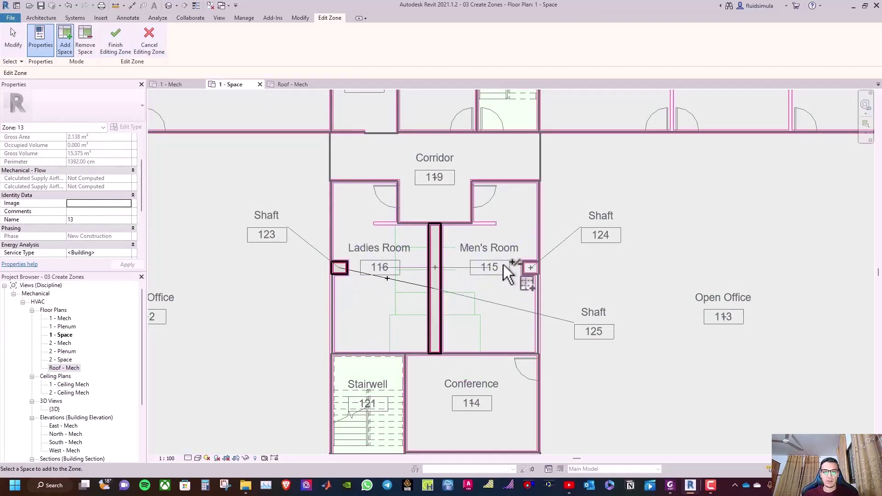
{"action": "left_click", "coordinate": [529, 269]}
{"action": "left_click", "coordinate": [81, 219]}
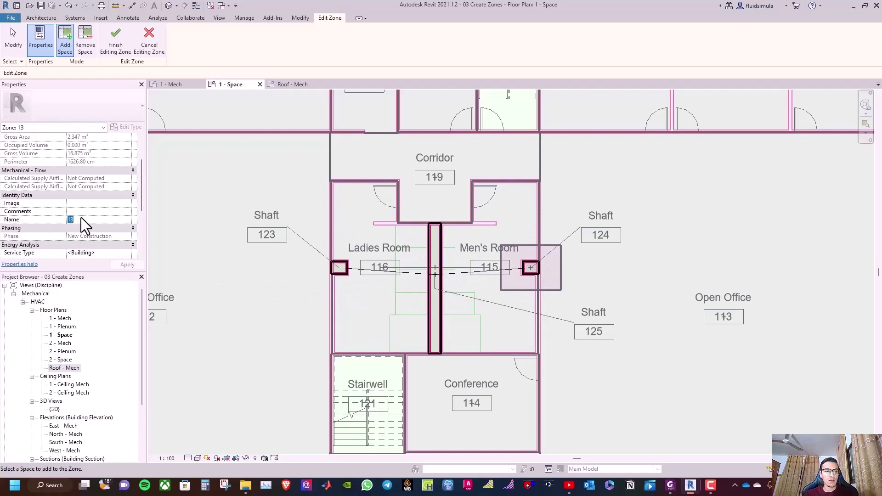
{"action": "type", "text": "1 - Shaft"}
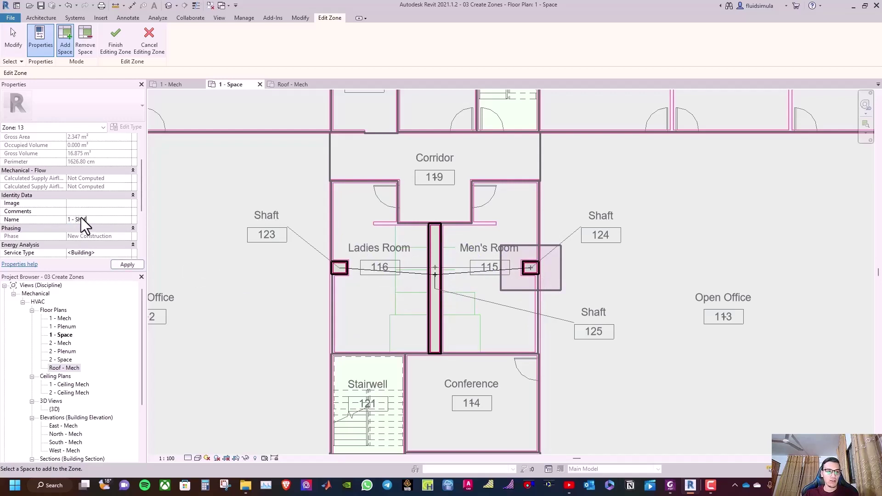
{"action": "left_click", "coordinate": [128, 264]}
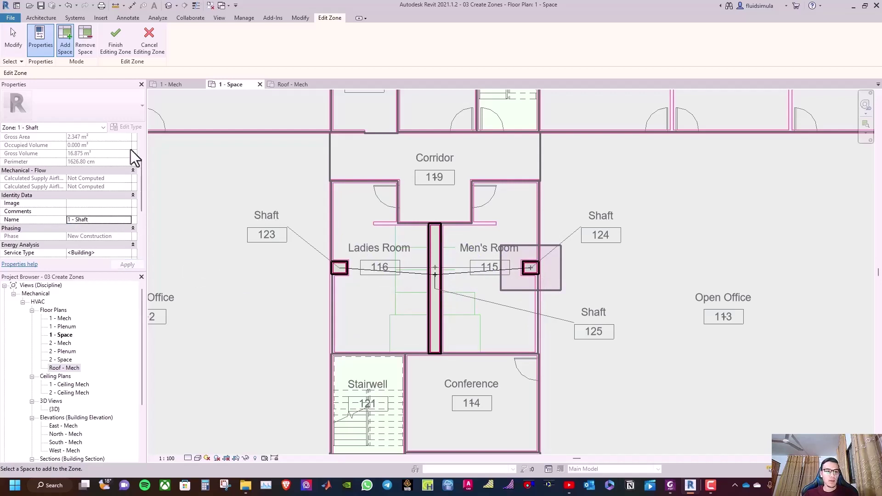
{"action": "left_click", "coordinate": [118, 45]}
{"action": "key", "text": "z"}
{"action": "key", "text": "f"}
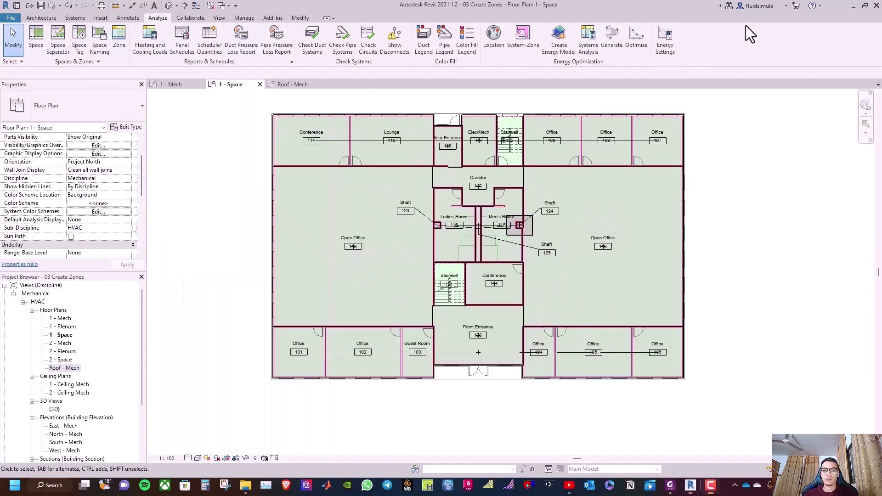
Open the 1 - Plenum plan and show HVAC zone Interior Fill and Reference Lines.
{"action": "double_click", "coordinate": [67, 327]}
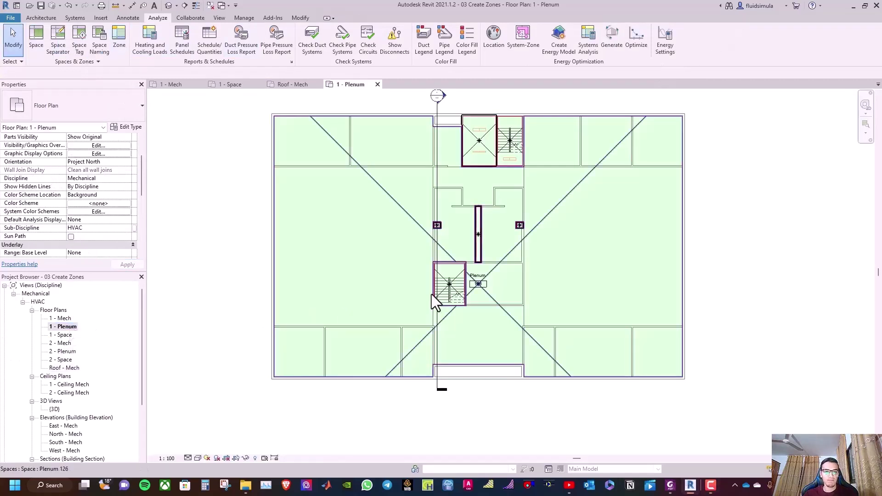
{"action": "key", "text": "v"}
{"action": "key", "text": "v"}
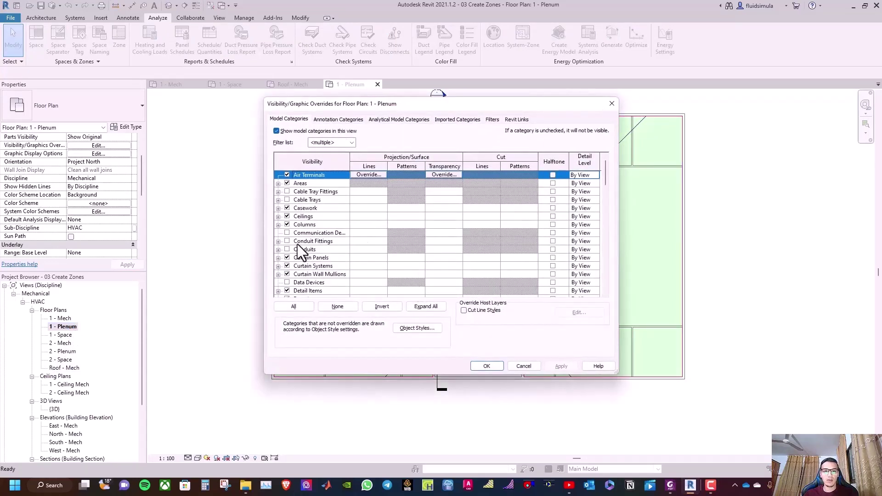
{"action": "scroll", "coordinate": [377, 237], "scroll_direction": "down", "scroll_amount": 1}
{"action": "left_click_drag", "start_coordinate": [606, 181], "coordinate": [592, 209]}
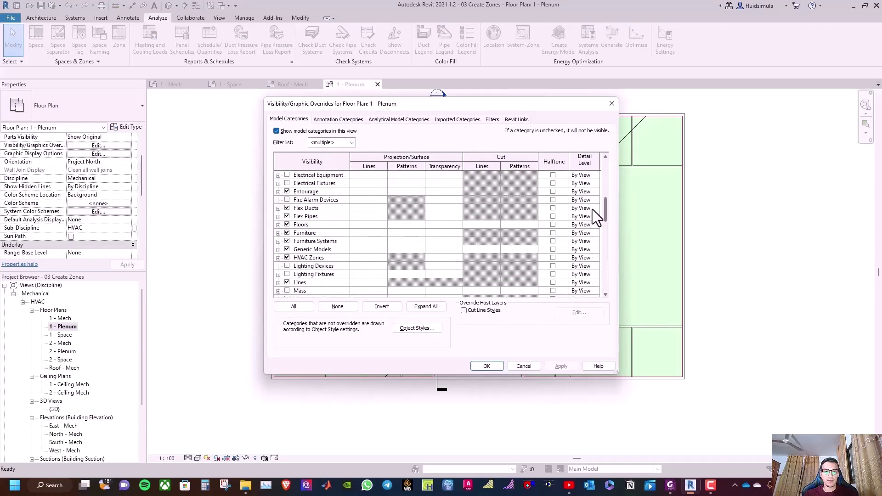
{"action": "left_click", "coordinate": [278, 258]}
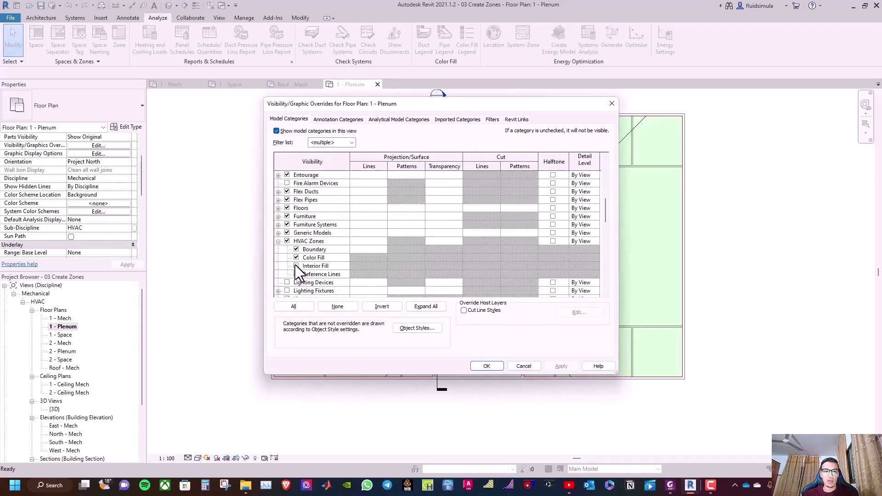
{"action": "left_click", "coordinate": [296, 266]}
{"action": "left_click", "coordinate": [297, 274]}
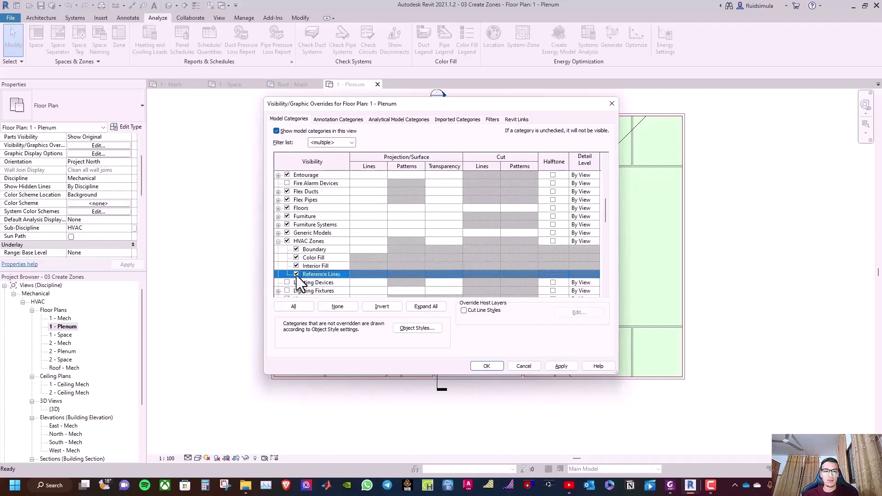
{"action": "left_click", "coordinate": [554, 367]}
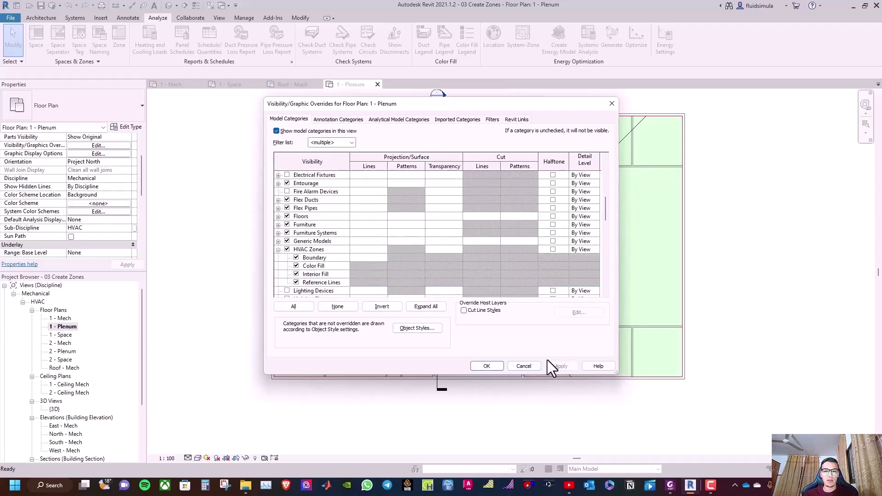
Hide the Sections annotation category in the plenum view.
{"action": "left_click", "coordinate": [343, 120]}
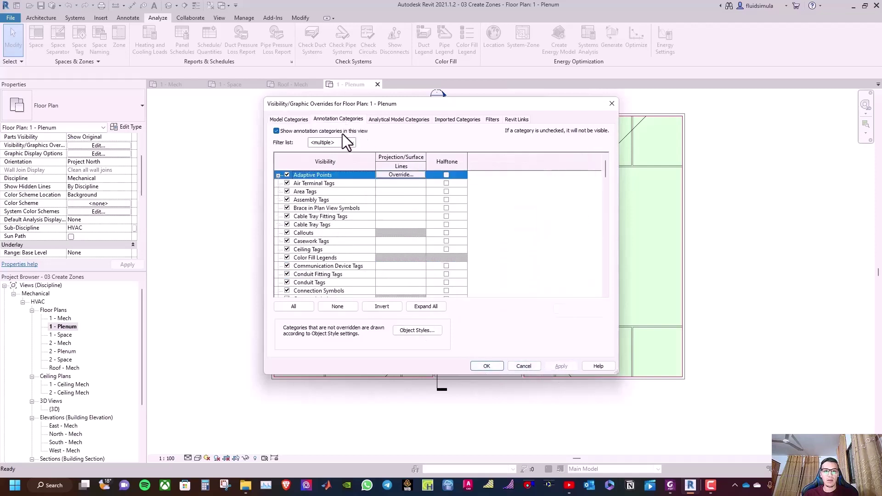
{"action": "left_click_drag", "start_coordinate": [605, 171], "coordinate": [597, 262]}
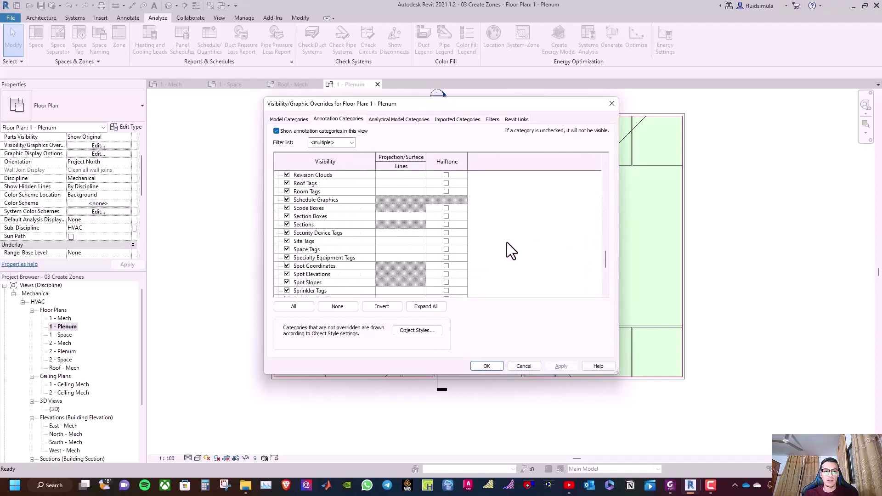
{"action": "left_click", "coordinate": [287, 225]}
{"action": "left_click", "coordinate": [559, 365]}
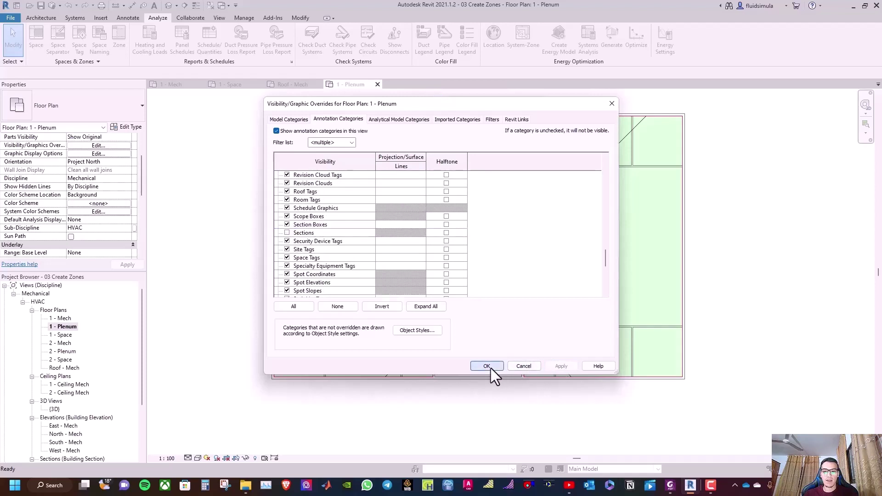
{"action": "left_click", "coordinate": [487, 366]}
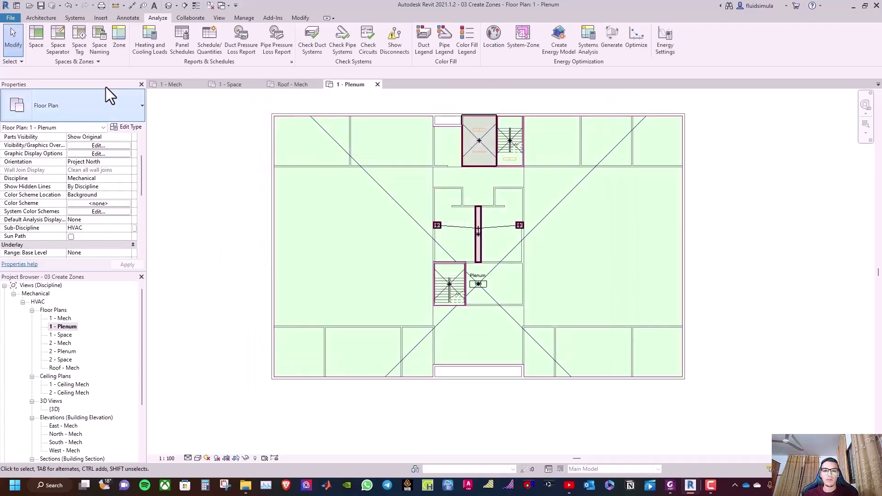
Create an HVAC zone named '1 - Plenum' containing the first-floor plenum space.
{"action": "left_click", "coordinate": [122, 36]}
{"action": "left_click", "coordinate": [397, 199]}
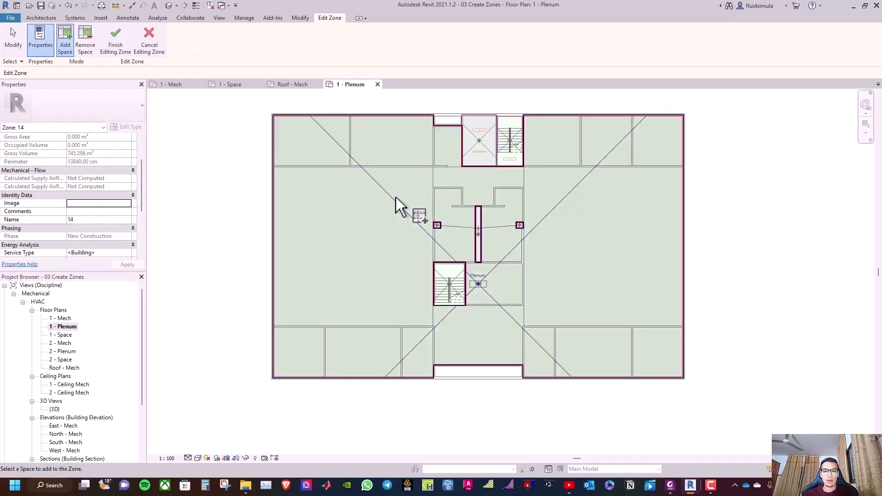
{"action": "left_click", "coordinate": [87, 220]}
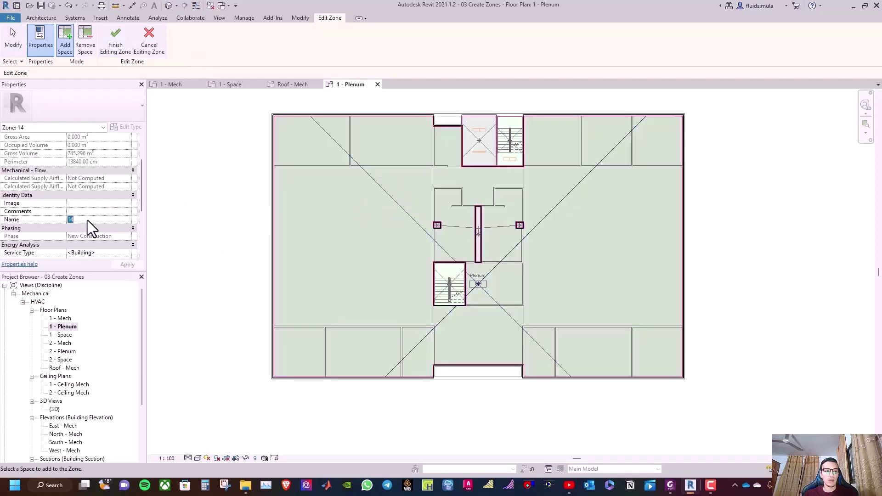
{"action": "type", "text": "1 -"}
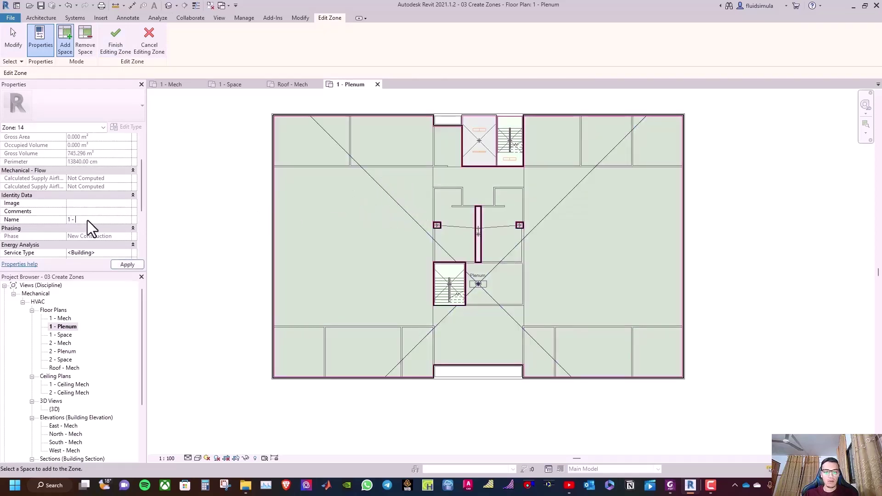
{"action": "type", "text": " Plenum"}
{"action": "left_click", "coordinate": [126, 263]}
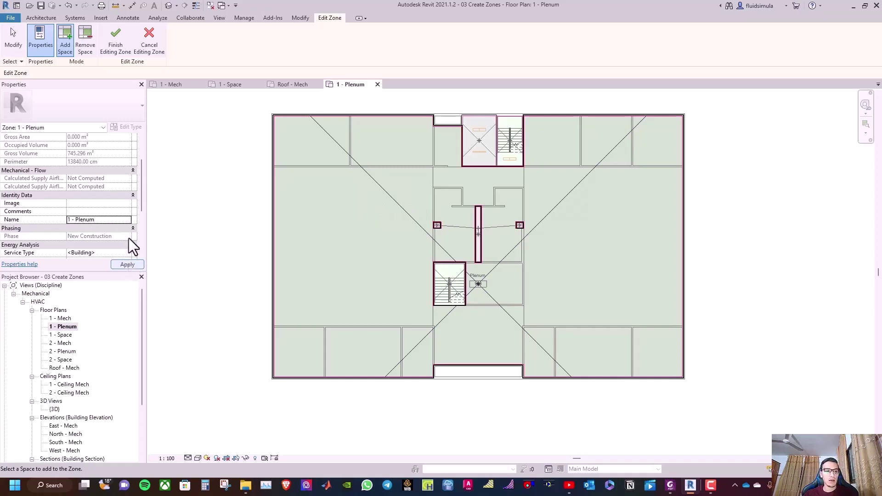
{"action": "left_click", "coordinate": [118, 49]}
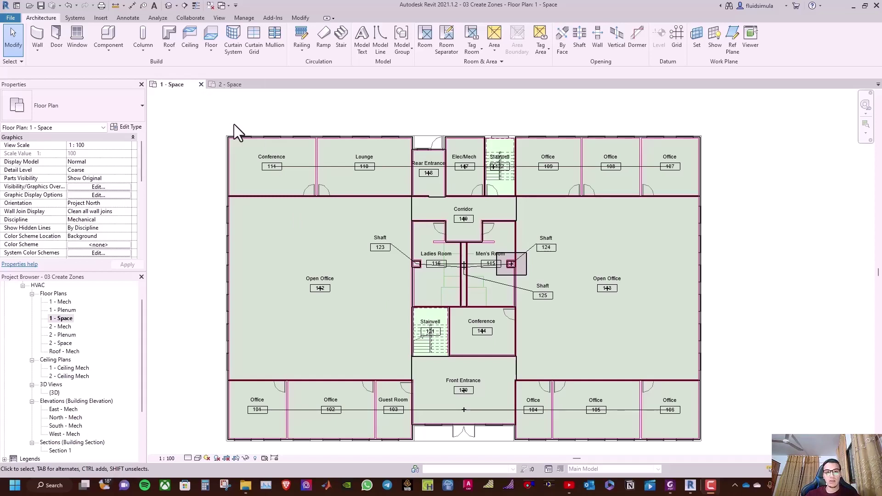
Tile the open plan views side by side and zoom both to fit the whole plan.
{"action": "key", "text": "w"}
{"action": "key", "text": "t"}
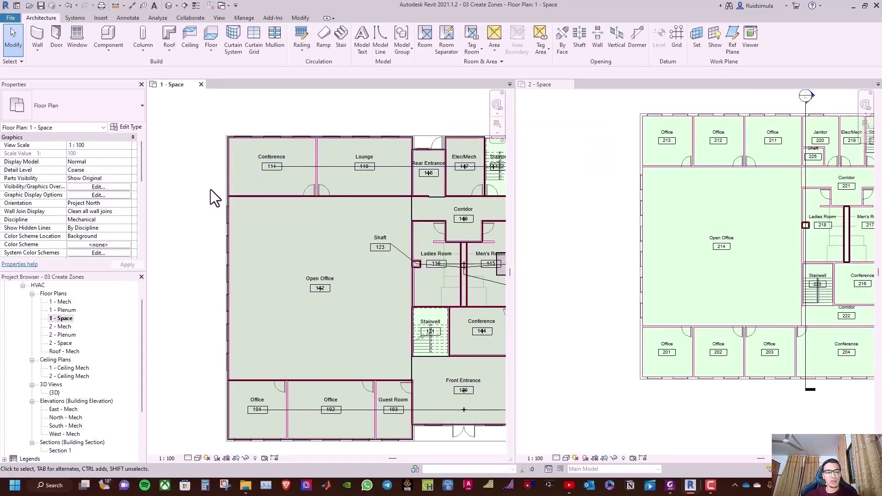
{"action": "key", "text": "z"}
{"action": "key", "text": "a"}
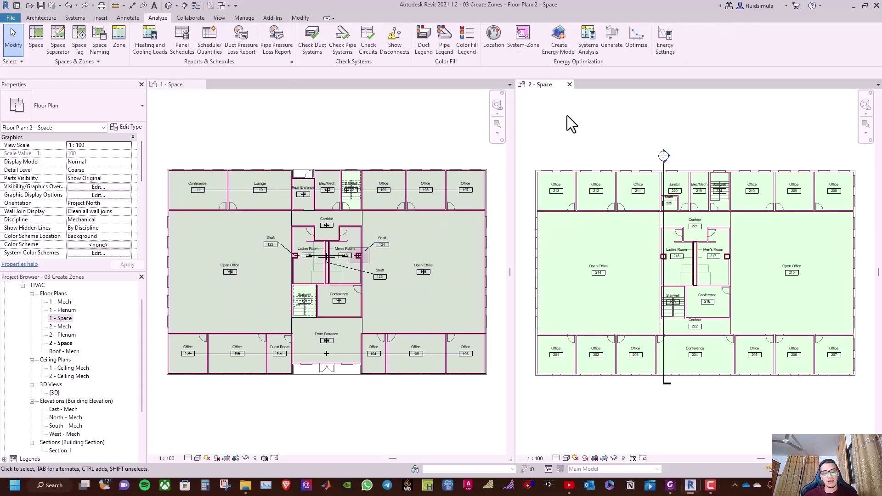
Turn on HVAC Zones Interior Fill and Reference Lines in the 2 - Space visibility settings.
{"action": "key", "text": "v"}
{"action": "key", "text": "v"}
{"action": "left_click_drag", "start_coordinate": [605, 174], "coordinate": [612, 254]}
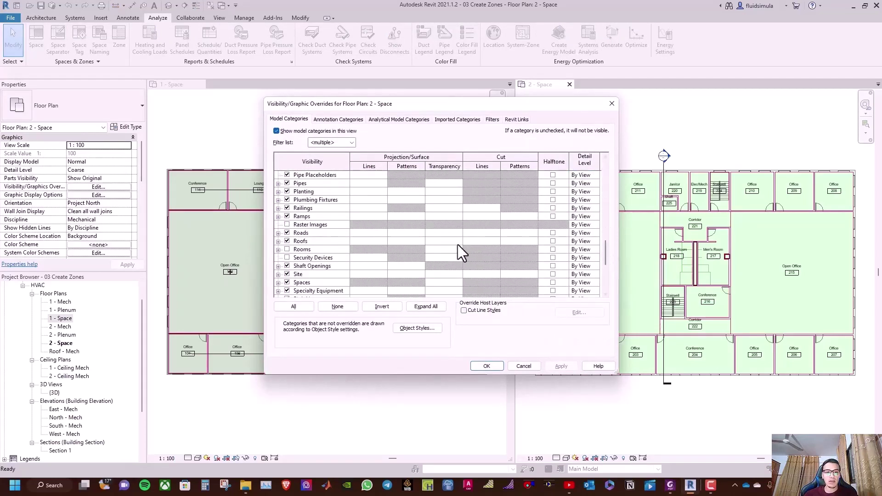
{"action": "scroll", "coordinate": [336, 238], "scroll_direction": "down", "scroll_amount": 1}
{"action": "scroll", "coordinate": [336, 238], "scroll_direction": "up", "scroll_amount": 1}
{"action": "scroll", "coordinate": [325, 230], "scroll_direction": "up", "scroll_amount": 7}
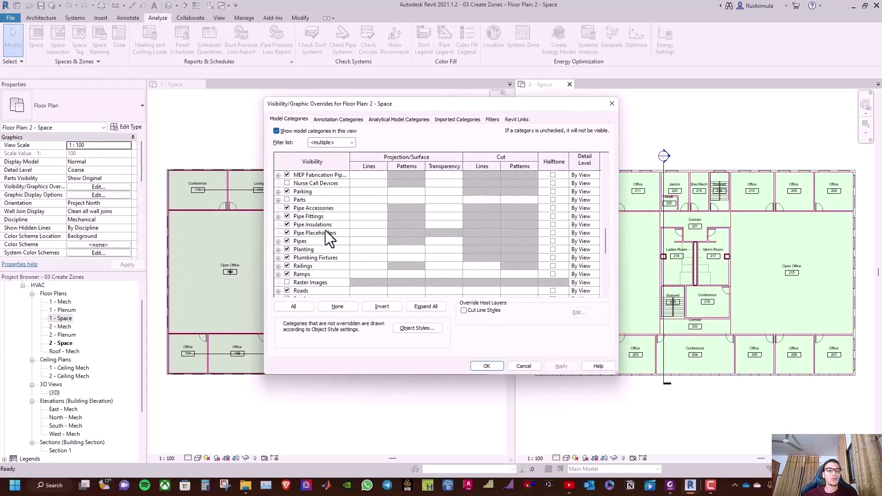
{"action": "left_click", "coordinate": [278, 217]}
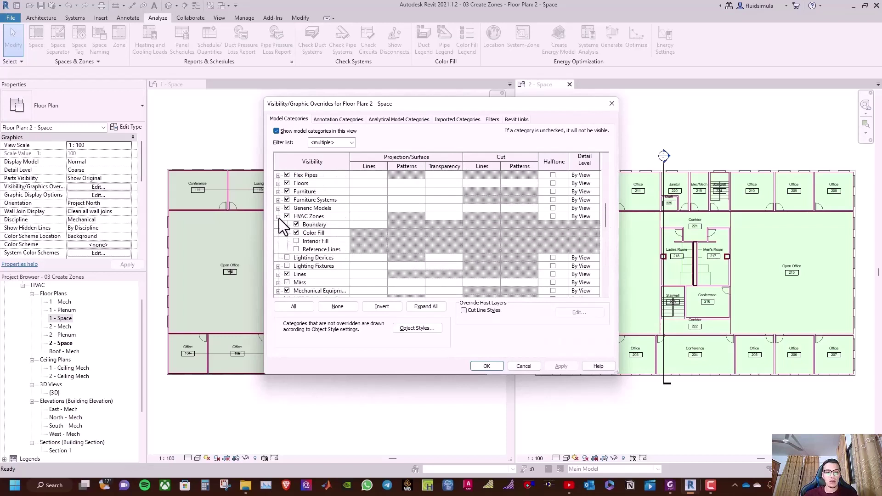
{"action": "left_click", "coordinate": [296, 241]}
{"action": "left_click", "coordinate": [296, 250]}
{"action": "left_click", "coordinate": [561, 366]}
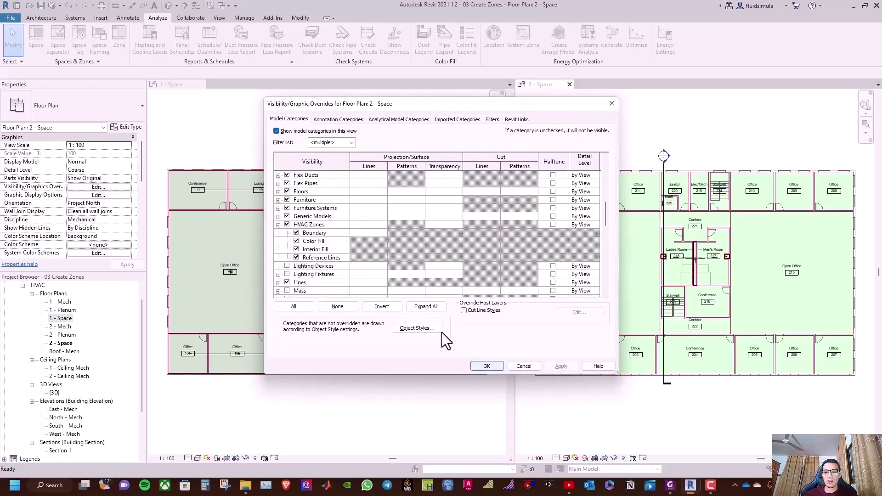
Hide the Sections annotation category in the 2 - Space view and apply the changes.
{"action": "left_click", "coordinate": [343, 119]}
{"action": "left_click_drag", "start_coordinate": [606, 177], "coordinate": [603, 263]}
{"action": "left_click", "coordinate": [288, 199]}
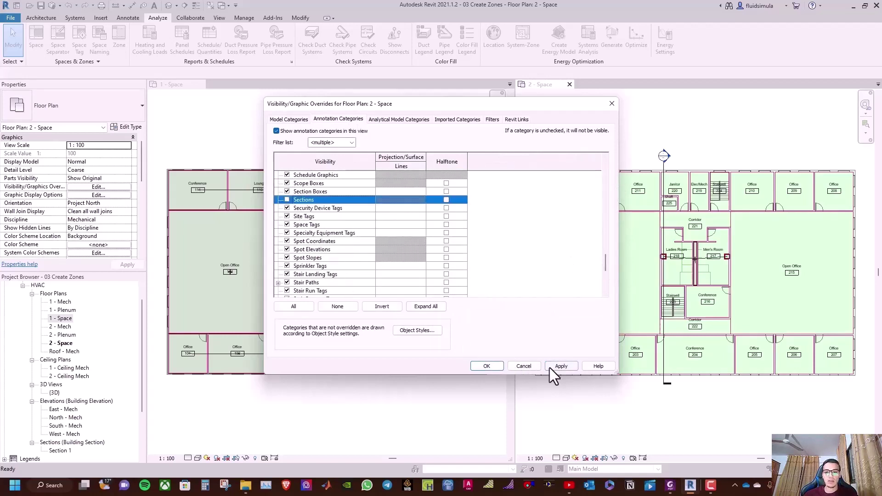
{"action": "left_click", "coordinate": [550, 367]}
{"action": "left_click", "coordinate": [491, 367]}
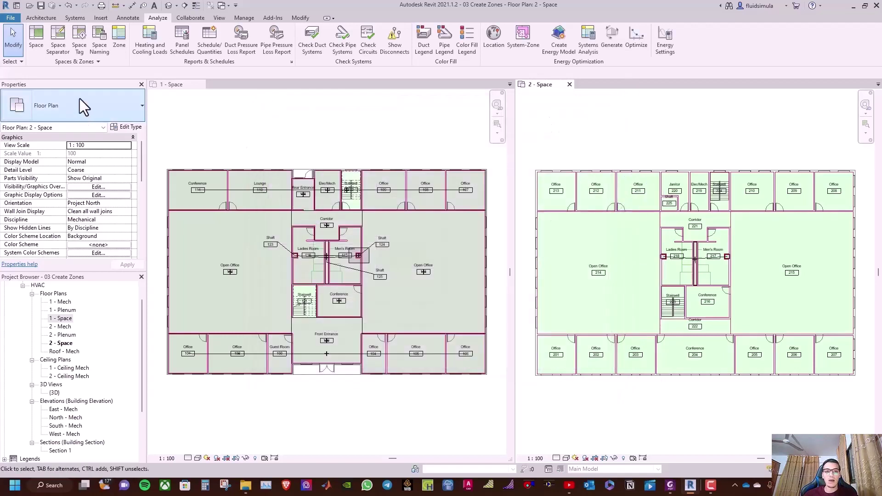
Create the 'stairwell - South' zone joining the south stairwells on levels 1 and 2.
{"action": "left_click", "coordinate": [120, 39]}
{"action": "left_click", "coordinate": [81, 252]}
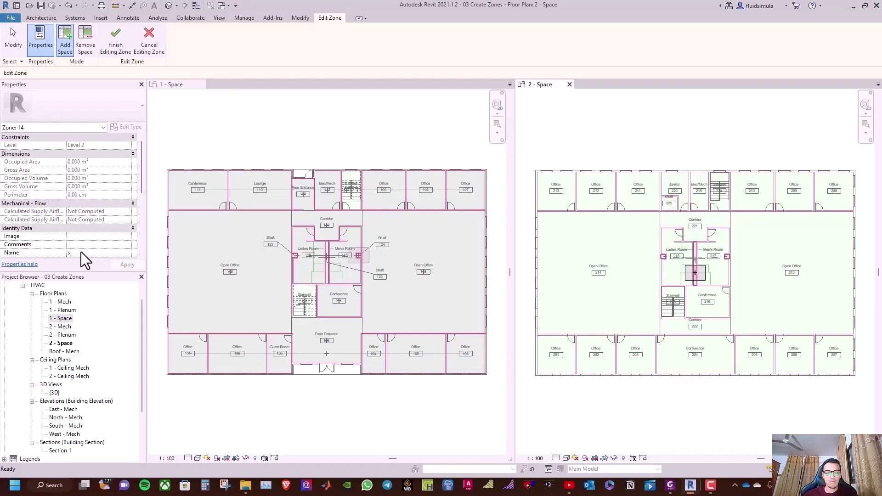
{"action": "type", "text": "stairw"}
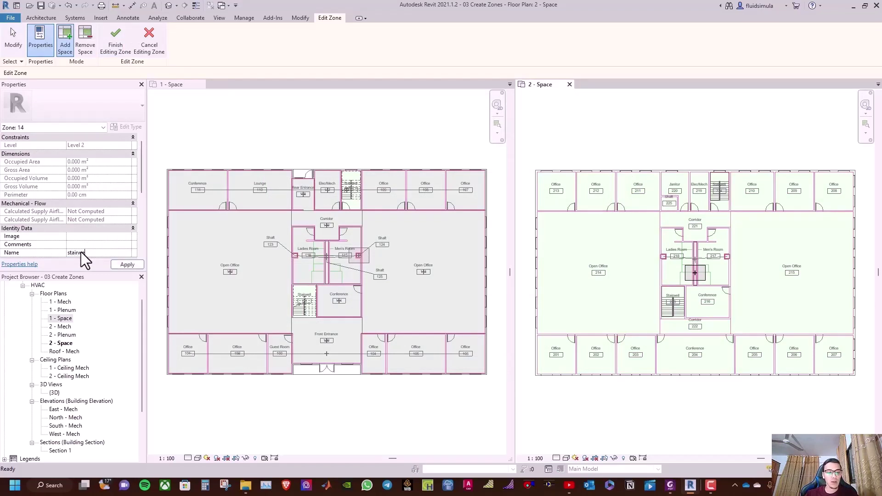
{"action": "type", "text": "ell - South"}
{"action": "left_click", "coordinate": [305, 303]}
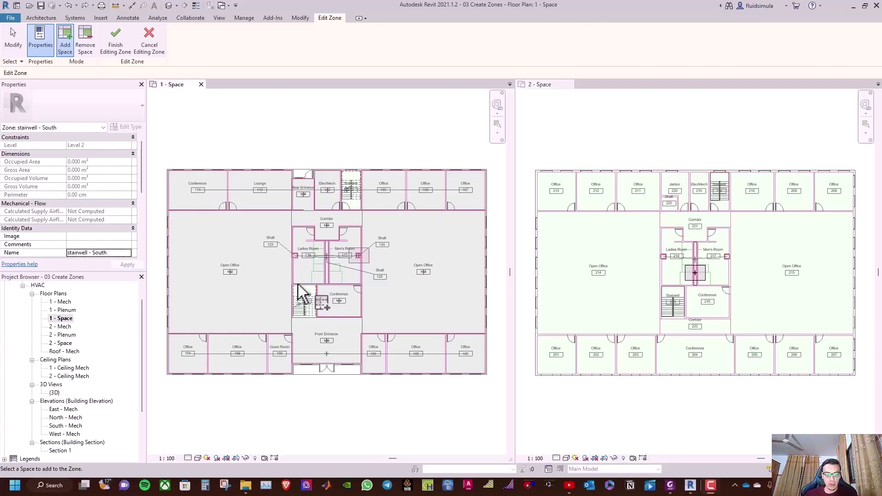
{"action": "left_click", "coordinate": [315, 299]}
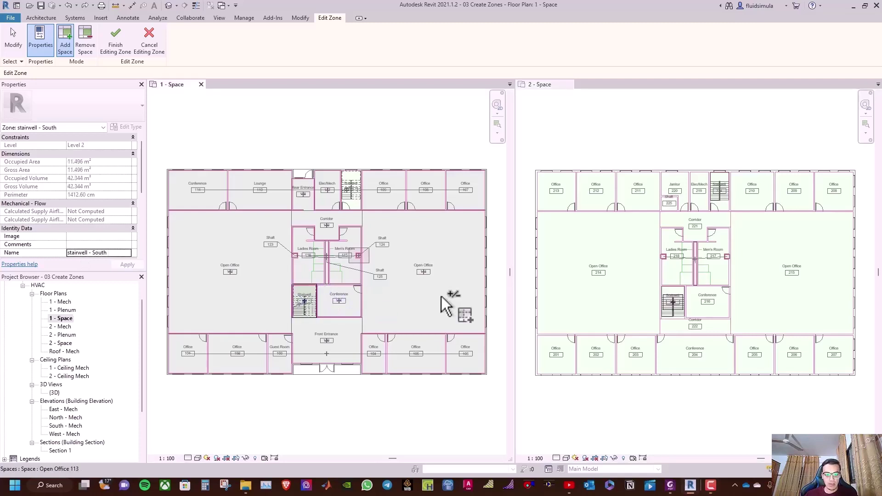
{"action": "left_click", "coordinate": [676, 288]}
{"action": "left_click", "coordinate": [674, 288]}
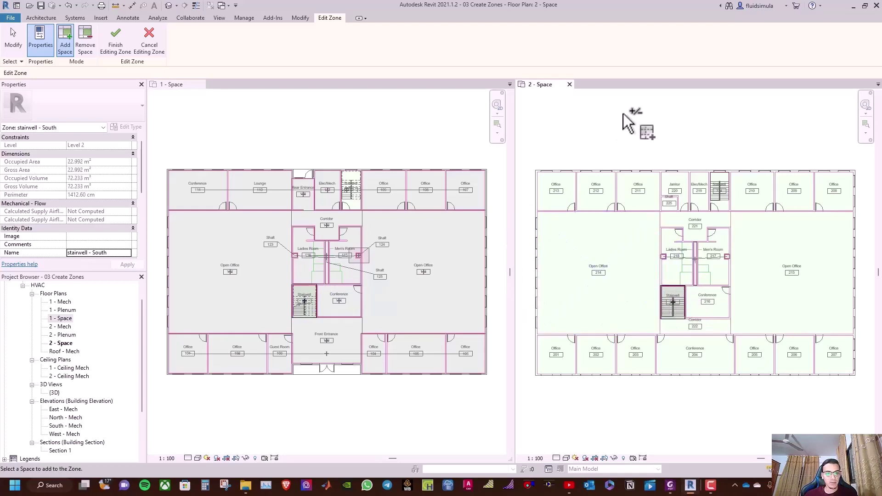
{"action": "left_click", "coordinate": [114, 45]}
Create the 'Stairwell - North' zone joining the north stairwells on levels 1 and 2.
{"action": "left_click", "coordinate": [233, 100]}
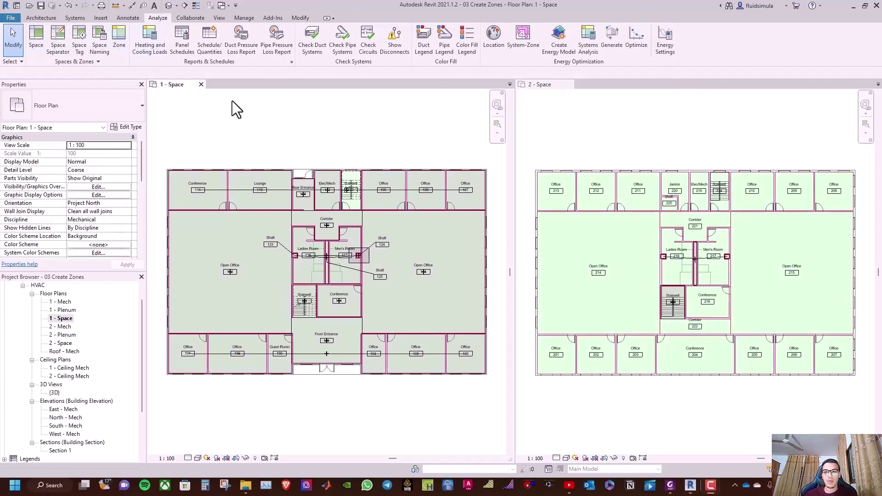
{"action": "left_click", "coordinate": [118, 36]}
{"action": "left_click", "coordinate": [81, 251]}
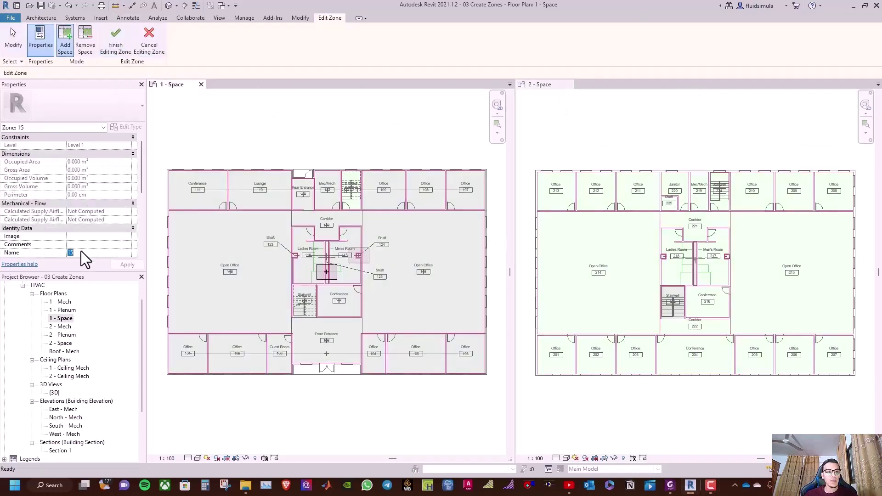
{"action": "type", "text": "Stairwell"}
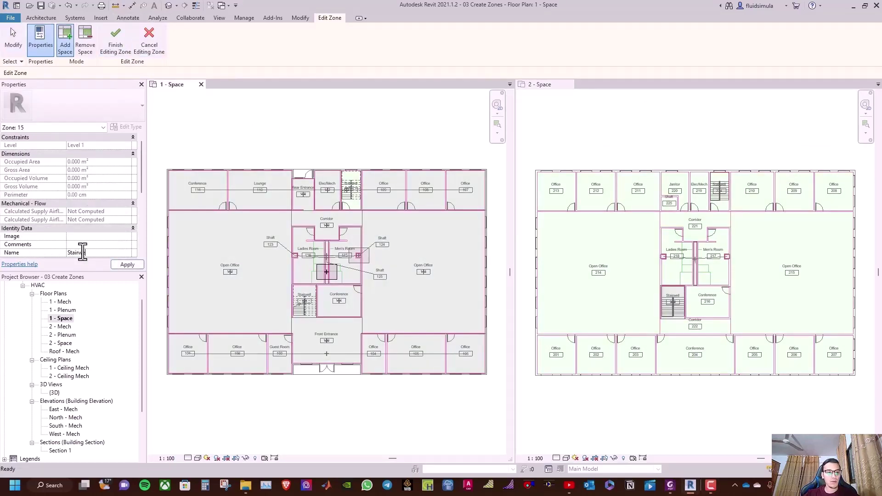
{"action": "type", "text": " - Norht"}
{"action": "key", "text": "BackSpace"}
{"action": "key", "text": "BackSpace"}
{"action": "type", "text": "th"}
{"action": "left_click", "coordinate": [120, 263]}
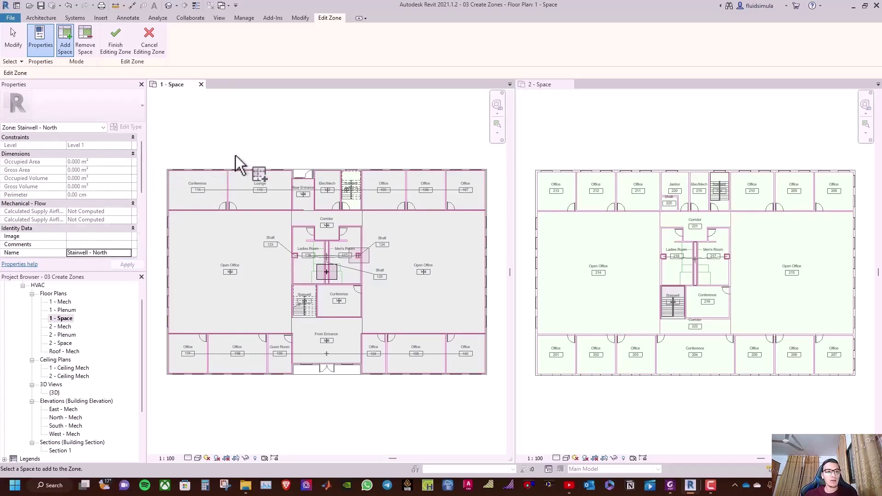
{"action": "left_click", "coordinate": [354, 181]}
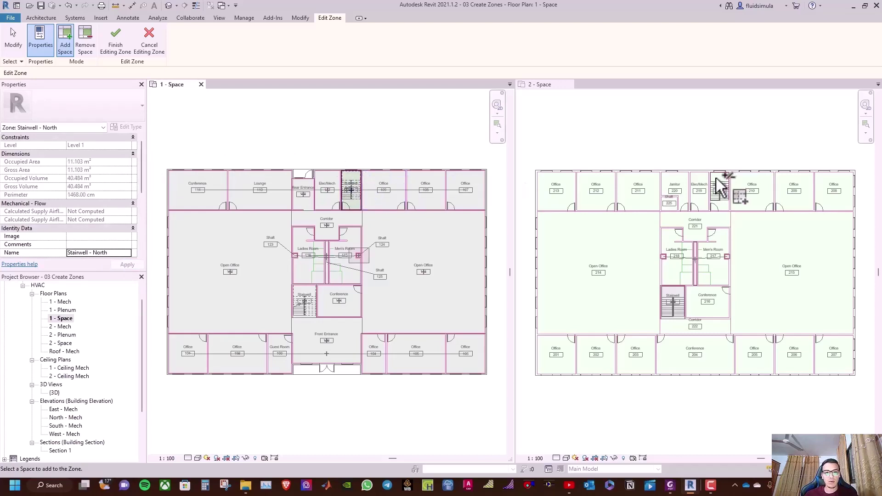
{"action": "left_click", "coordinate": [722, 193]}
{"action": "left_click", "coordinate": [720, 190]}
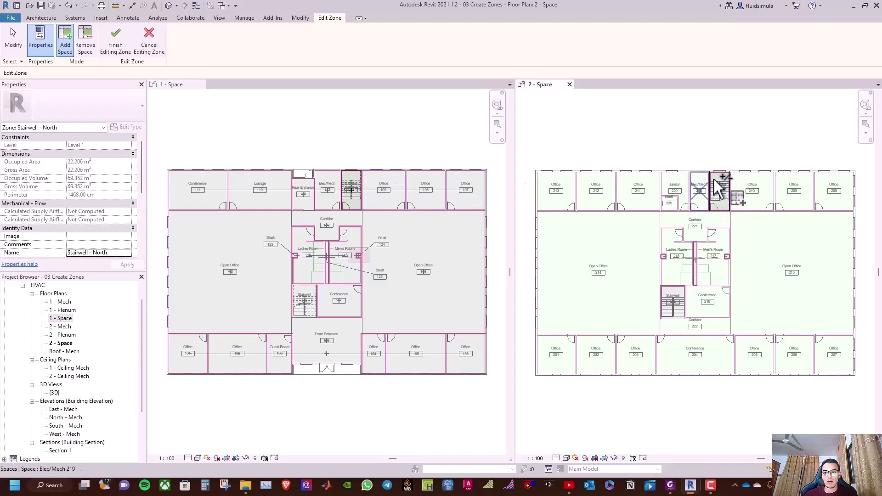
{"action": "left_click", "coordinate": [122, 40]}
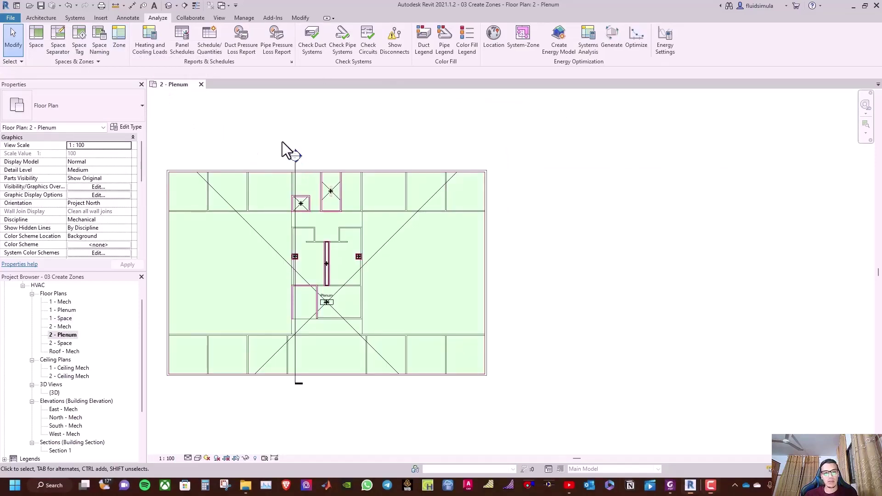
Zone the level-2 plenum space as '2 - Plenum', then return to the 1 - Space plan.
{"action": "key", "text": "z"}
{"action": "key", "text": "f"}
{"action": "left_click", "coordinate": [119, 41]}
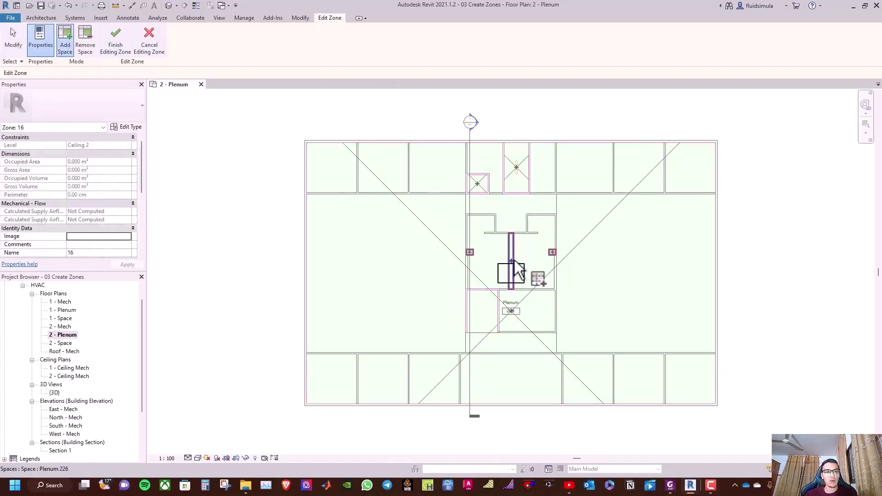
{"action": "left_click", "coordinate": [593, 248]}
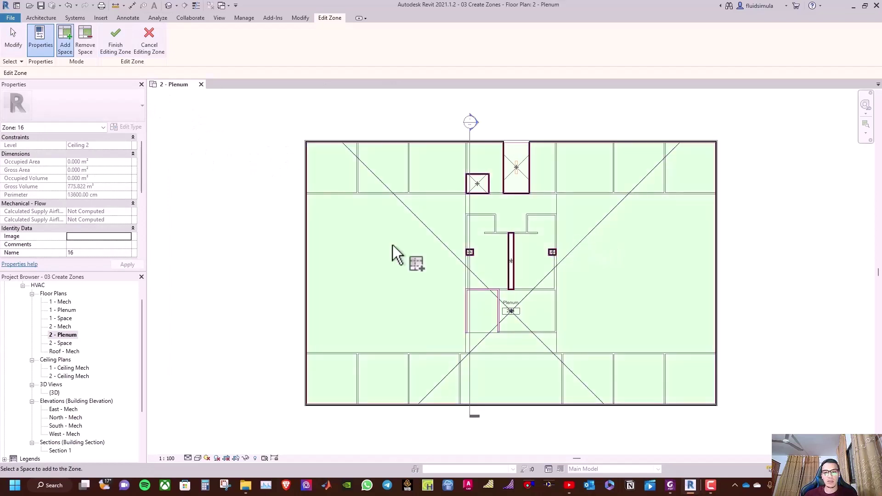
{"action": "left_click", "coordinate": [83, 251]}
{"action": "type", "text": "2 - P"}
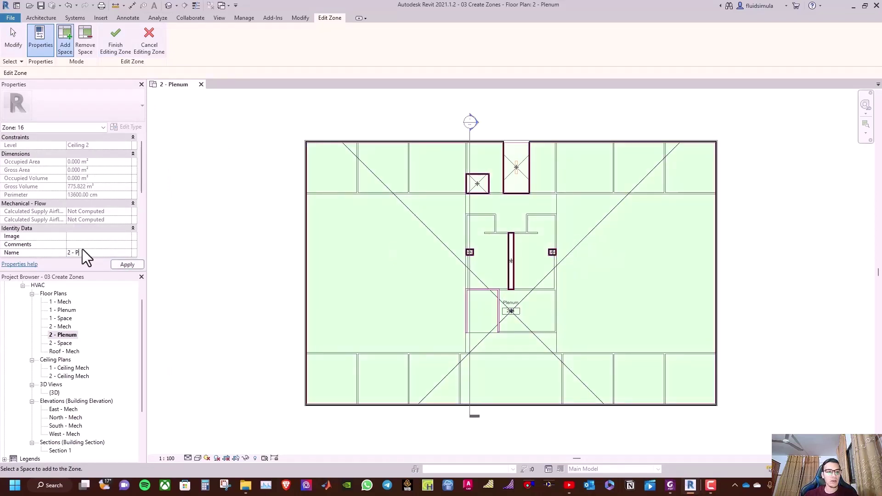
{"action": "type", "text": "lenum"}
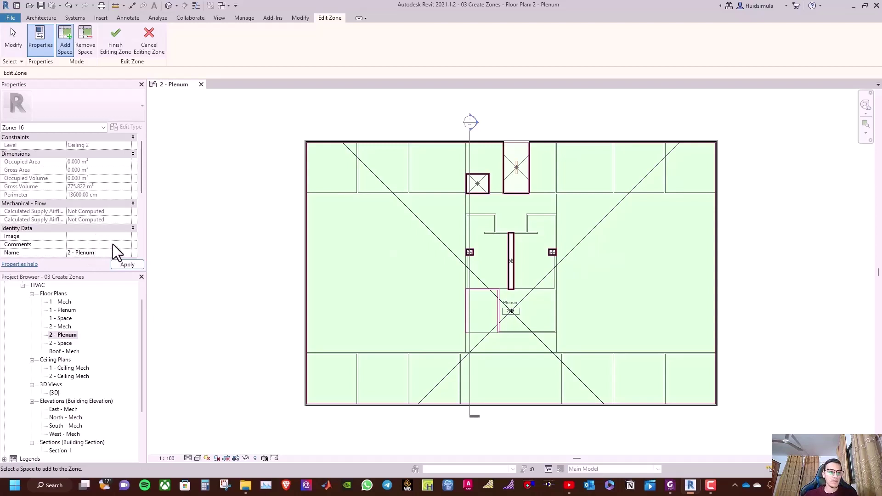
{"action": "left_click", "coordinate": [127, 264]}
{"action": "left_click", "coordinate": [115, 39]}
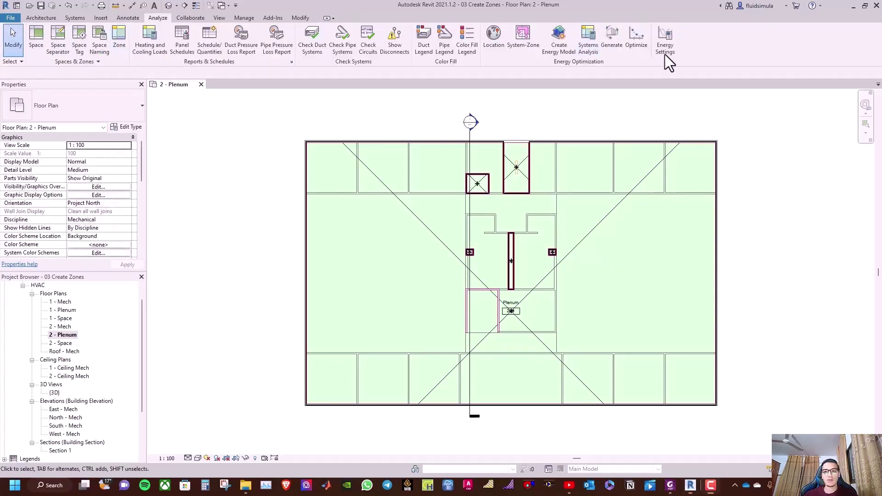
{"action": "double_click", "coordinate": [65, 318]}
Rename the 1 - Space floor plan to '1 - Space and Zone'.
{"action": "right_click", "coordinate": [68, 318]}
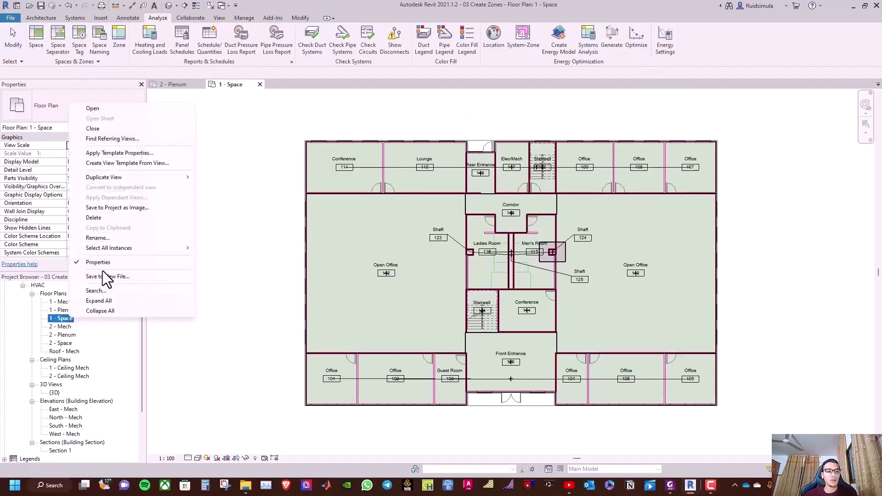
{"action": "left_click", "coordinate": [97, 238]}
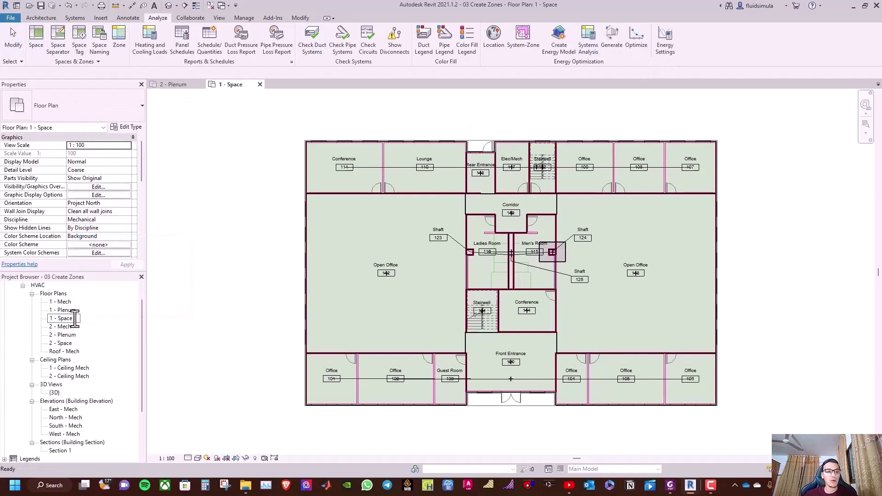
{"action": "type", "text": "and Zone"}
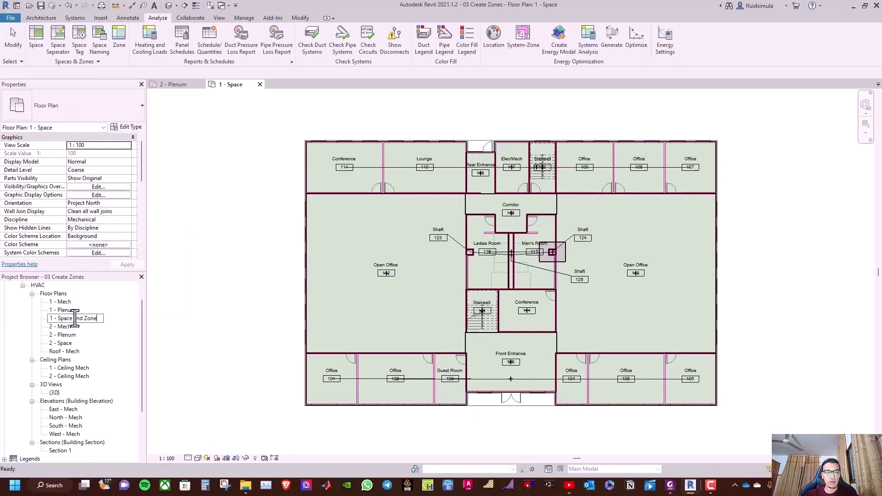
{"action": "key", "text": "Return"}
Rename the 2 - Space floor plan to '2 - Space and Zone'.
{"action": "right_click", "coordinate": [60, 343]}
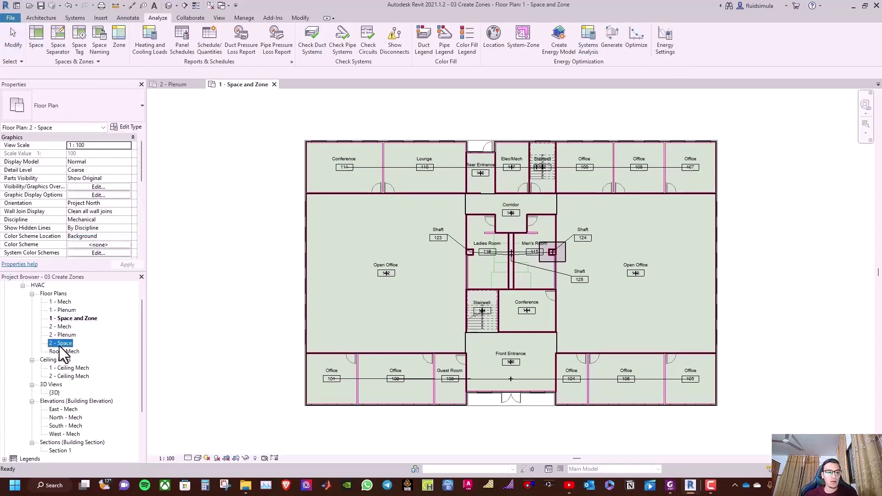
{"action": "left_click", "coordinate": [95, 266]}
{"action": "left_click", "coordinate": [74, 343]}
{"action": "type", "text": "and Zone"}
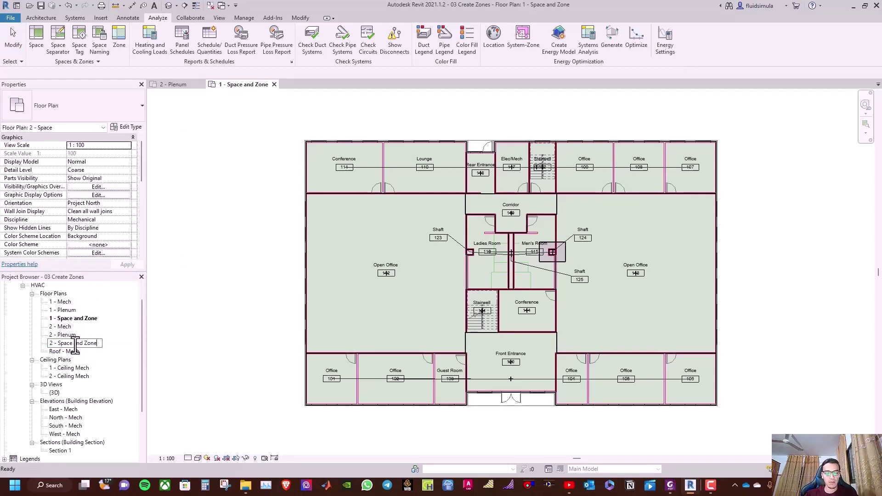
{"action": "left_click", "coordinate": [184, 289]}
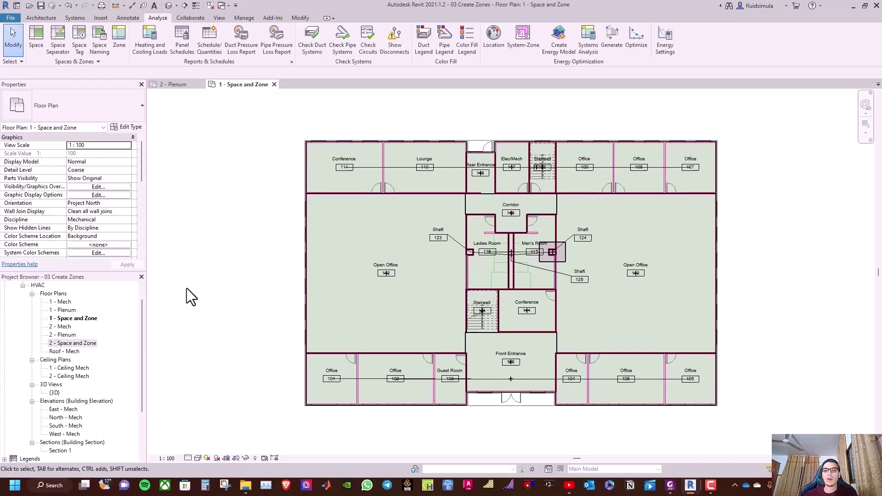